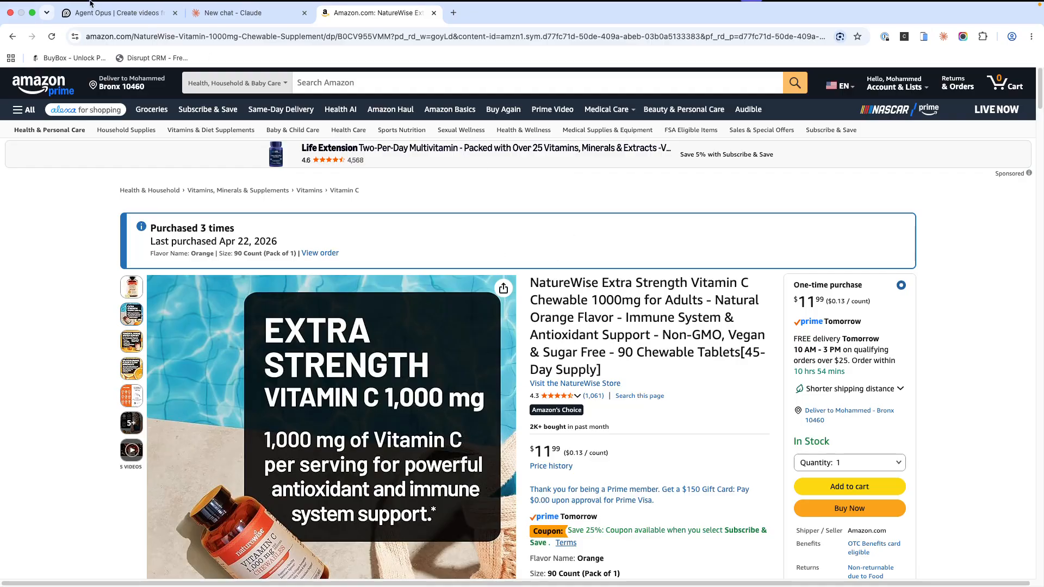
Step: Review the Claymation sample video in Agent Opus and the NatureWise vitamin C product page on Amazon, and close the sample preview
left_click(91, 23)
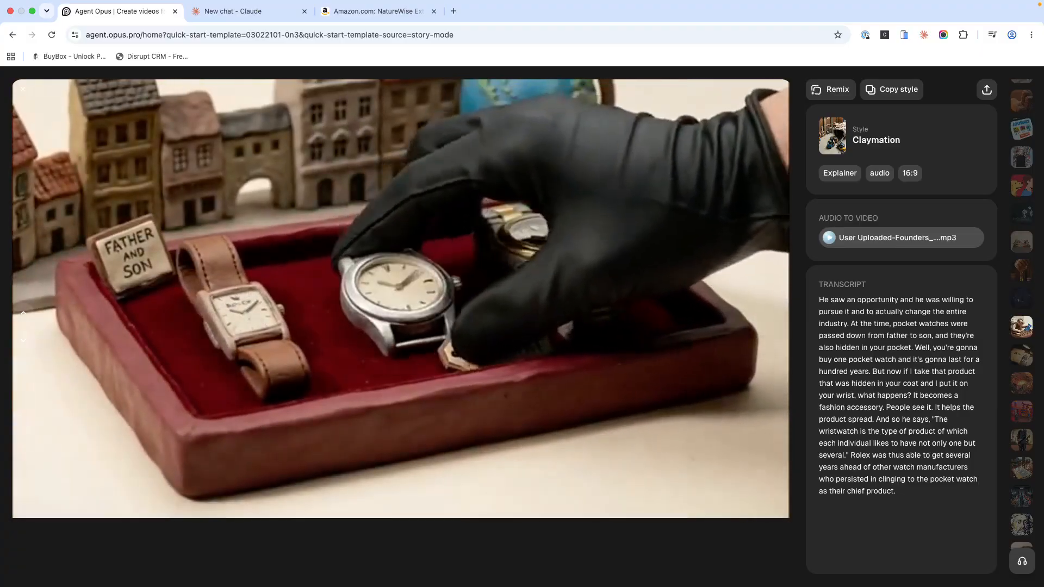
left_click(365, 13)
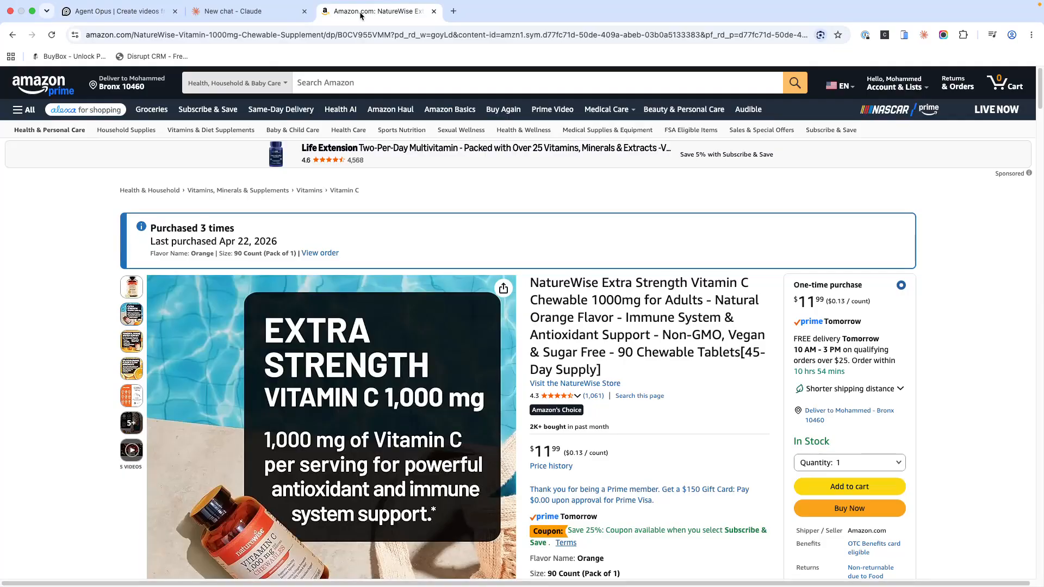
left_click(120, 12)
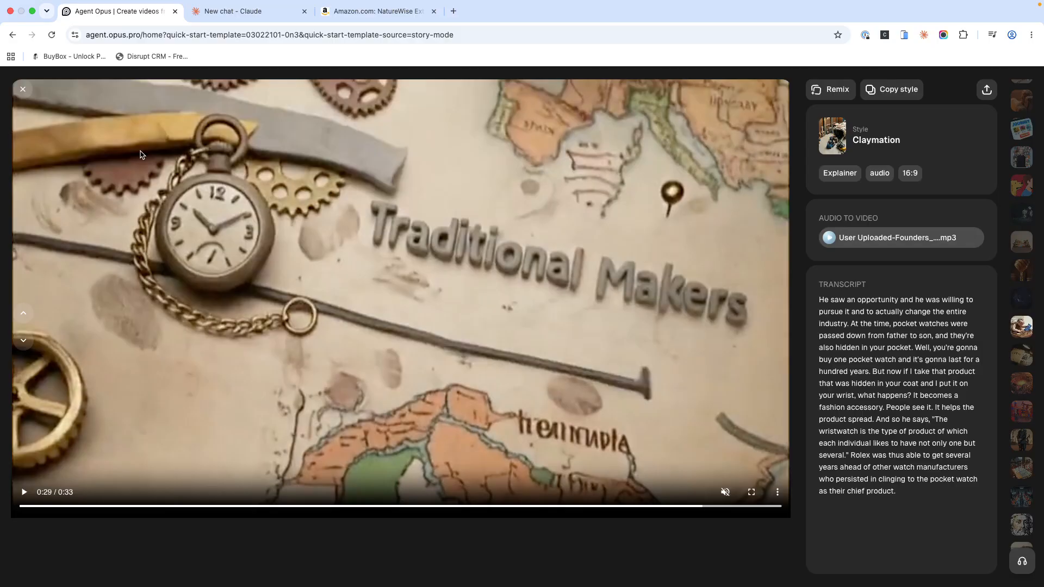
left_click(23, 89)
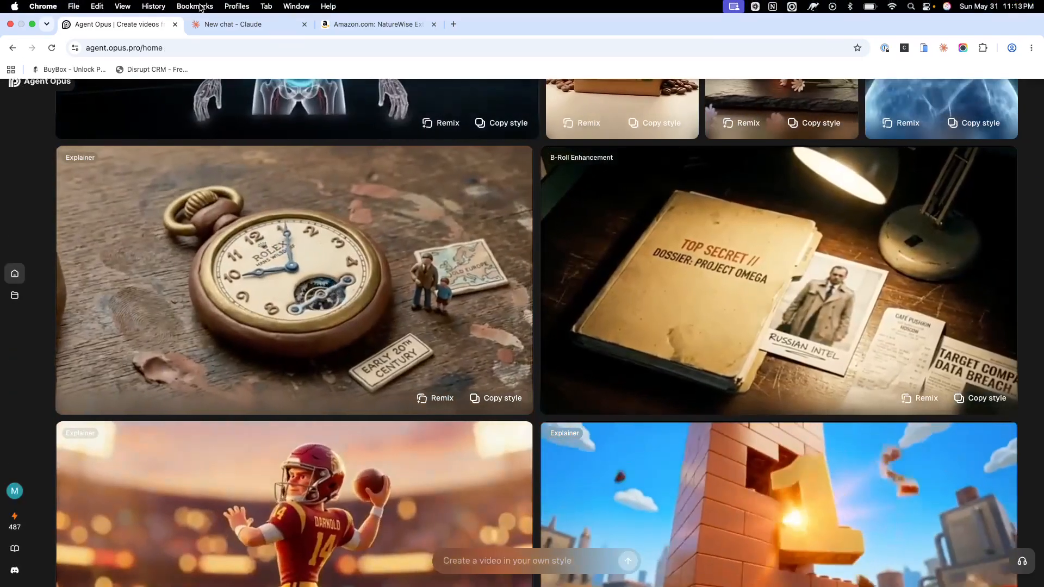
Step: Switch to Claude and paste the 60-second claymation ad script prompt into a new chat
left_click(209, 27)
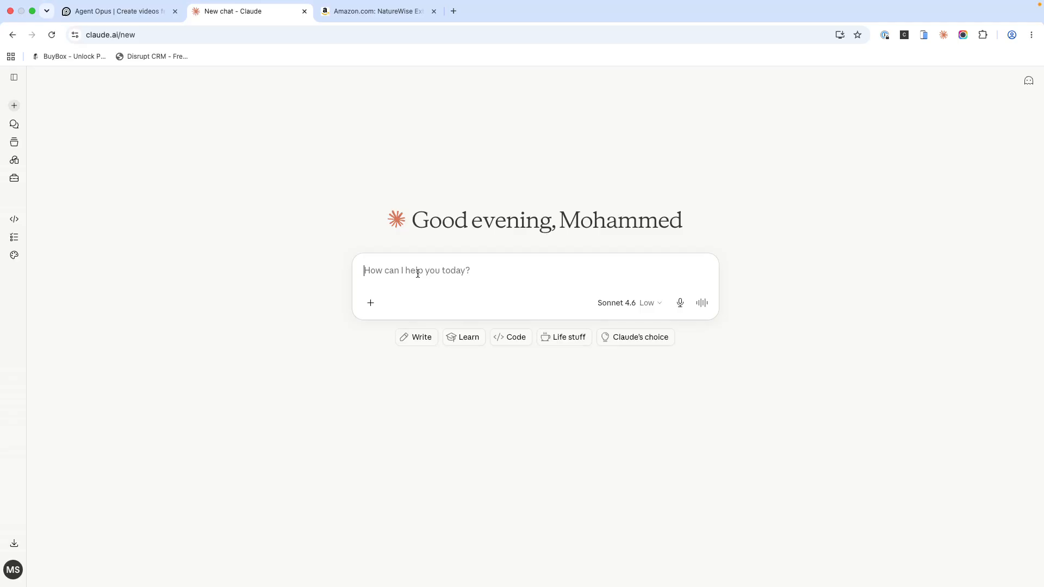
key("super+v")
key("super+z")
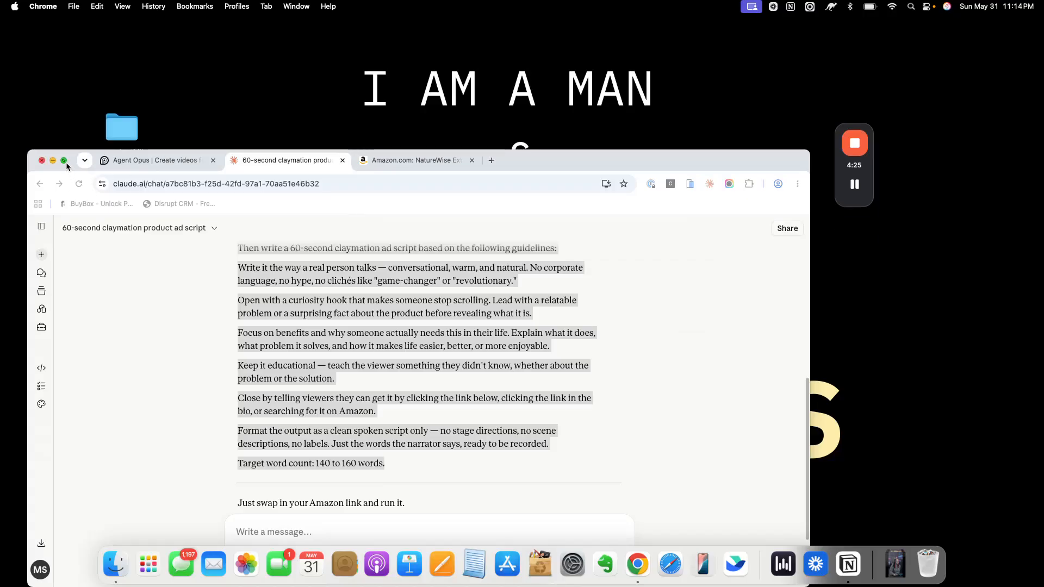
left_click(64, 161)
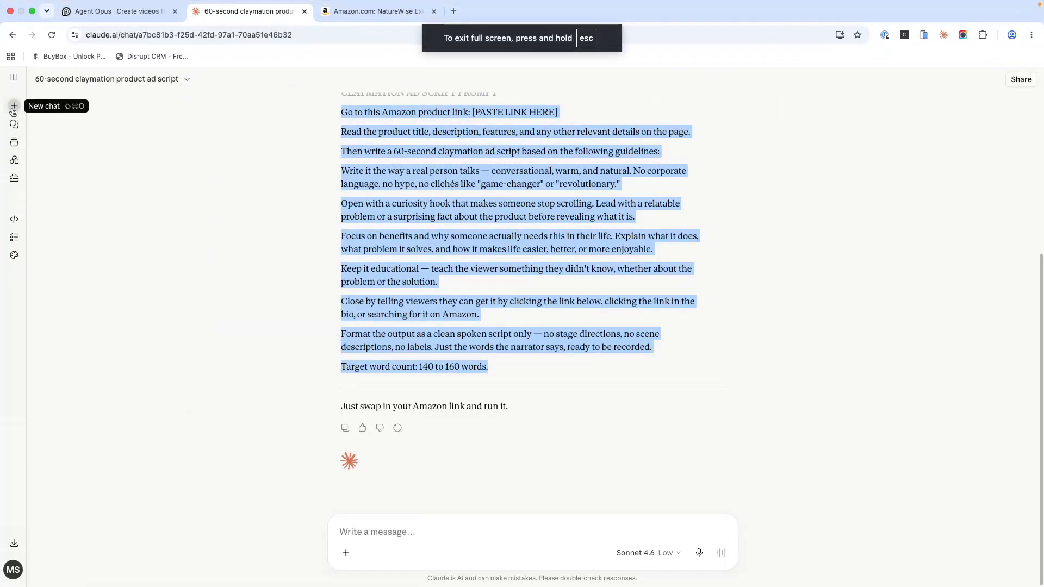
left_click(13, 107)
type("Go to this Amazon product link: [PASTE LINK HERE] Read the product title, description, features, and any other relevant details on the page. Then write a 60-second claymation ad script based on the following guidelines: Write it the way a real person talks — conversational, warm, and natural. No corporate language, no hype, no clichés like \"game-changer\" or \"revolutionary.\" Open with a curiosity hook that makes someone stop scrolling. Lead with a relatable problem or a surprising fact about the product before revealing what it is. Focus on benefits and why someone actually needs this in their life. Explain what it does, what problem it solves, and how it makes life easier, better, or more enjoyable. Keep it educational — teach the viewer something they didn't know, whether about the problem or the solution. Close by telling viewers they can get it by clicking the link below, clicking the link in the bio, or searching for it on Amazon. Format the output as a clean spoken script only — no stage directions, no scene descriptions, no labels. Just the words the narrator says, ready to be recorded. Target word count: 140 to 160 words.")
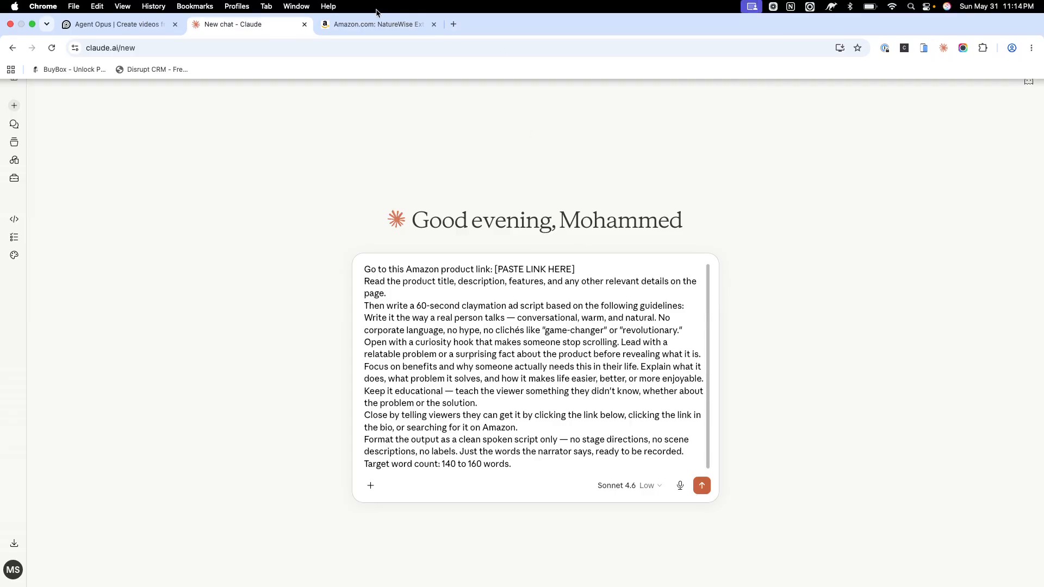
Step: Copy the full web address of the NatureWise Vitamin C product page on Amazon
left_click(372, 22)
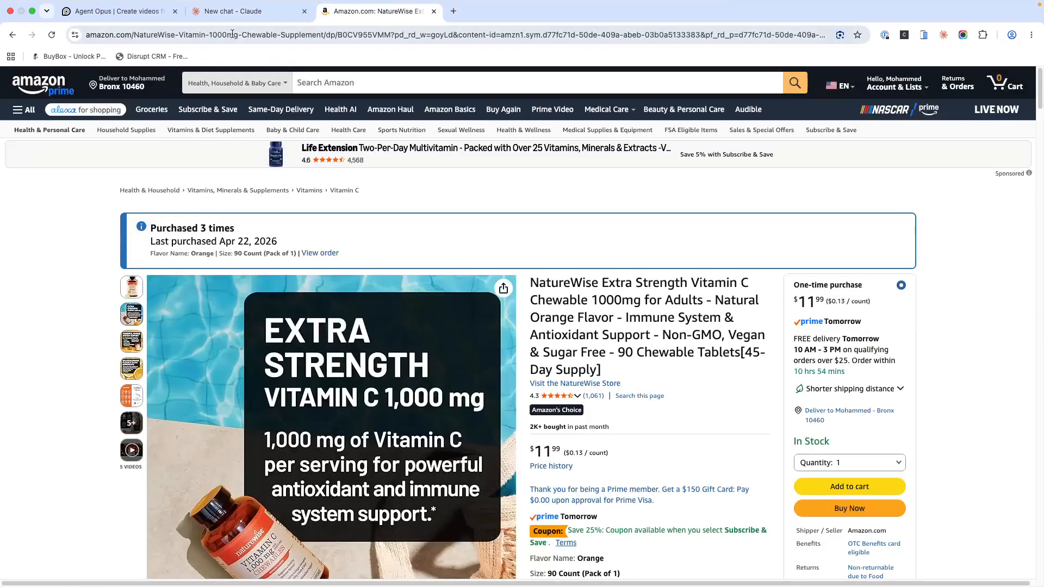
left_click(267, 36)
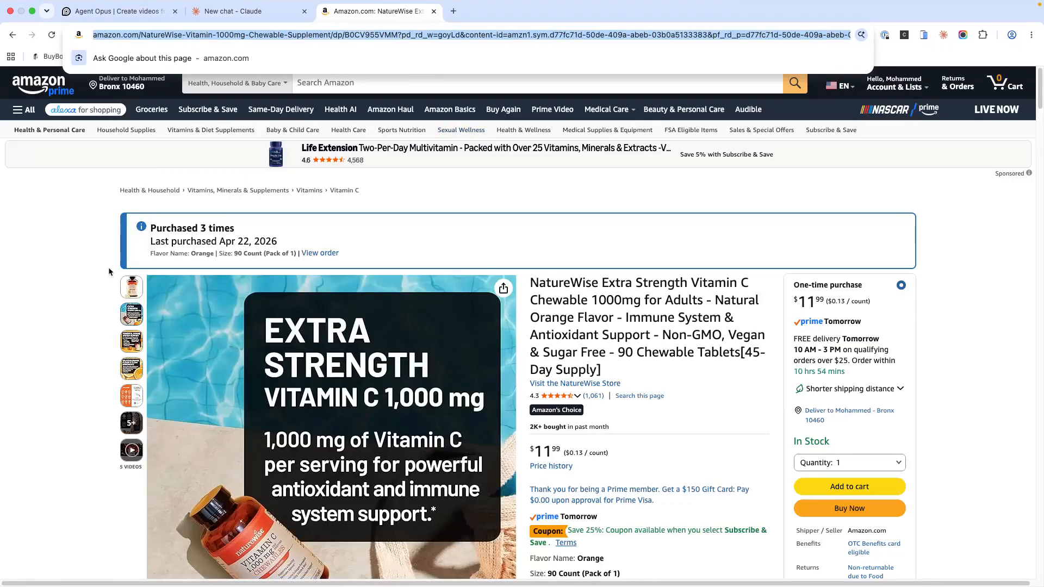
left_click(132, 287)
left_click(251, 12)
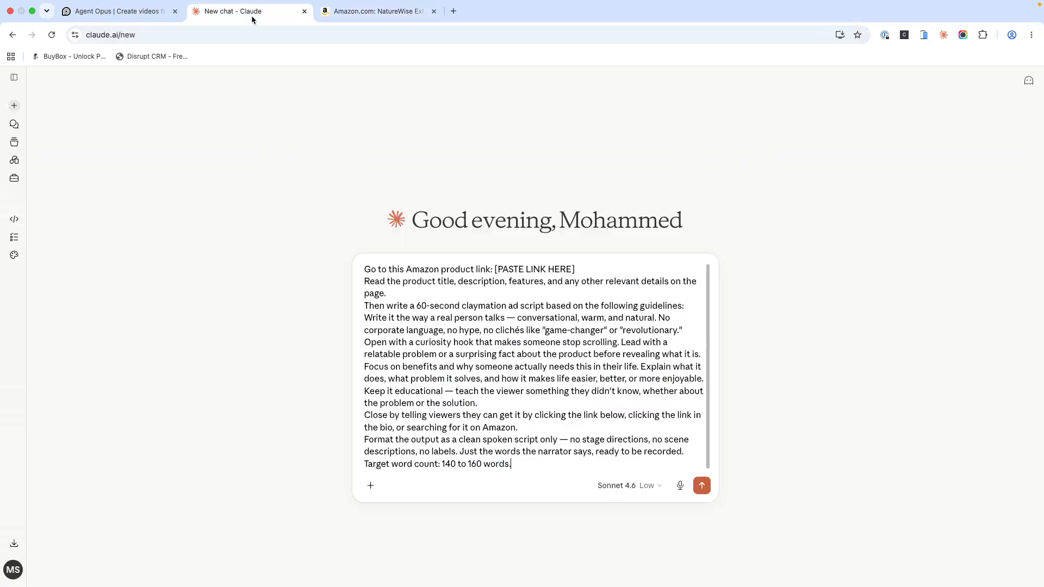
left_click_drag(575, 270, 494, 270)
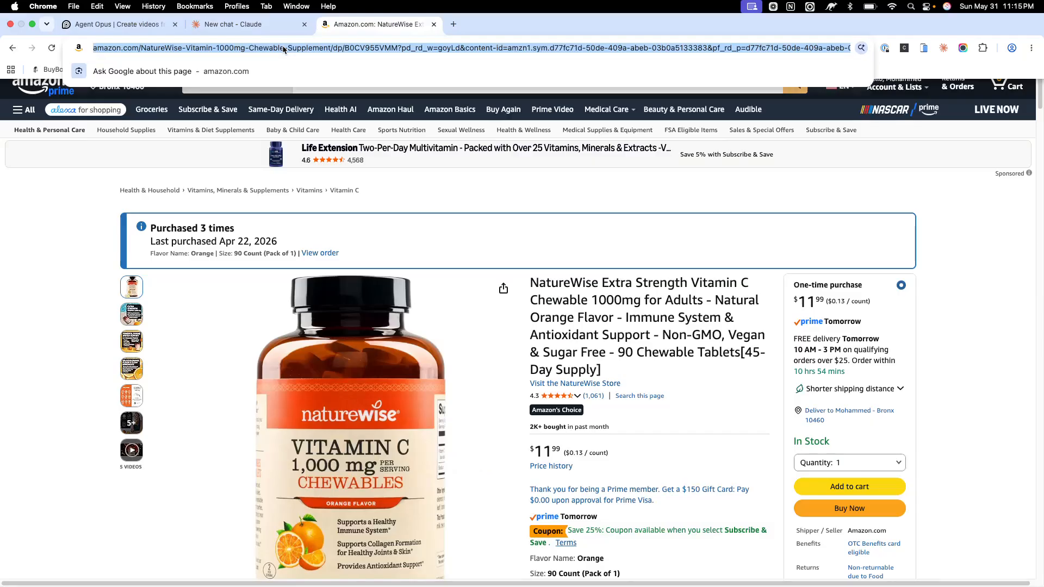
left_click(346, 47)
left_click(403, 47)
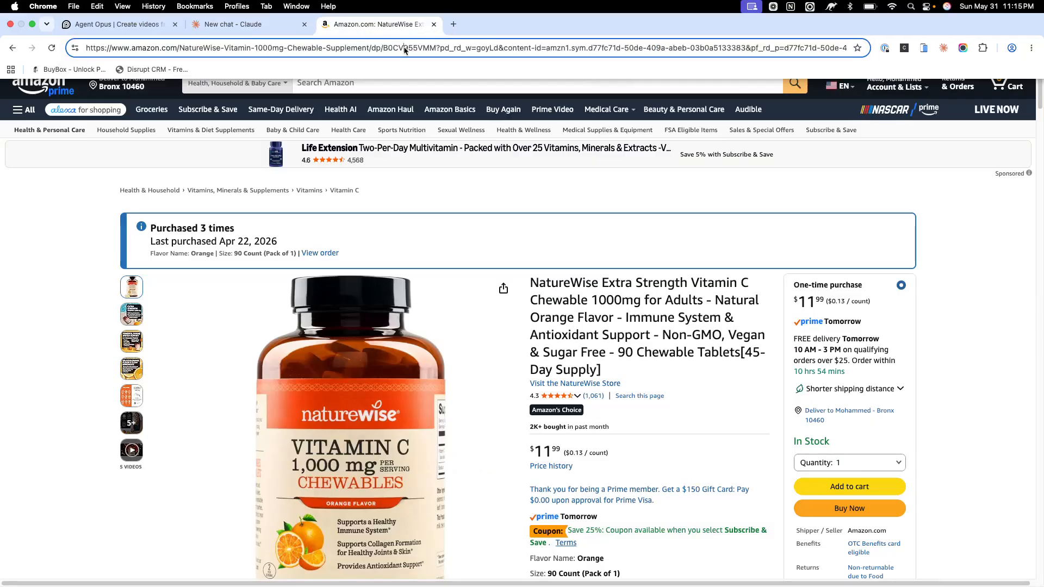
key("super+a")
key("super+c")
Step: Replace the [PASTE LINK HERE] placeholder in the Claude prompt with the copied product link and send the prompt
left_click(233, 24)
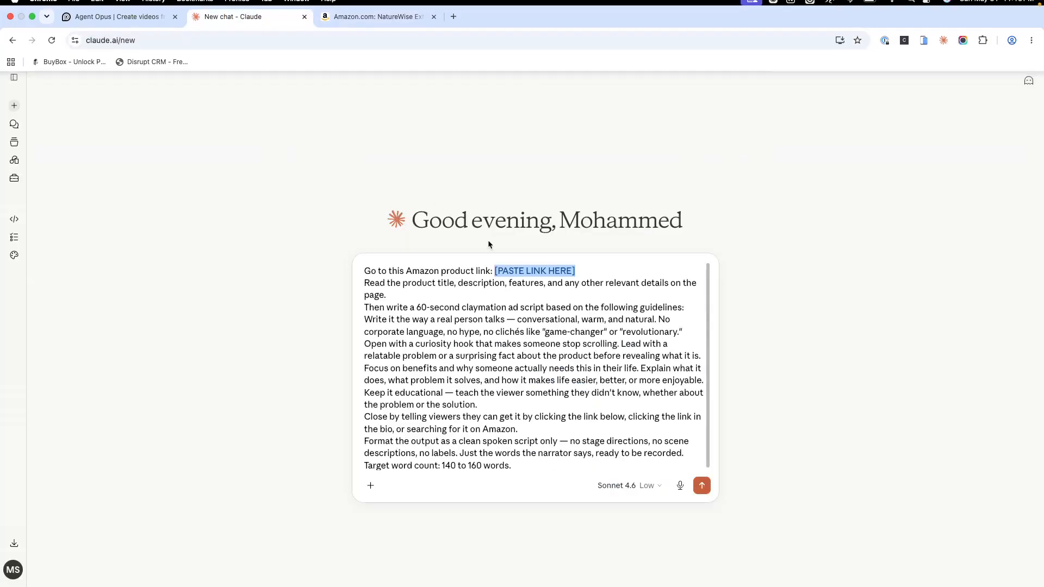
left_click_drag(585, 266, 495, 268)
key("BackSpace")
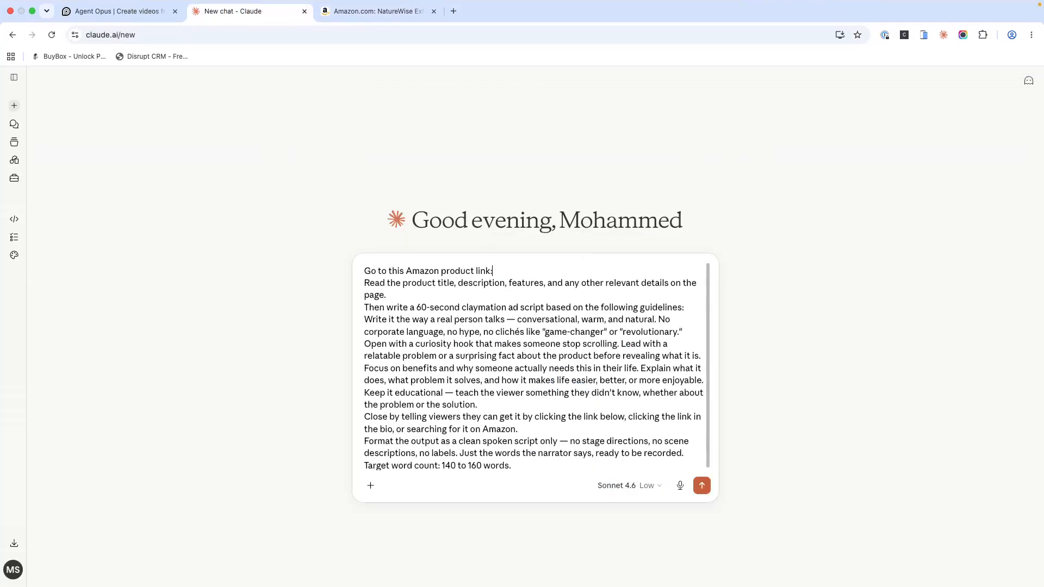
key("super+v")
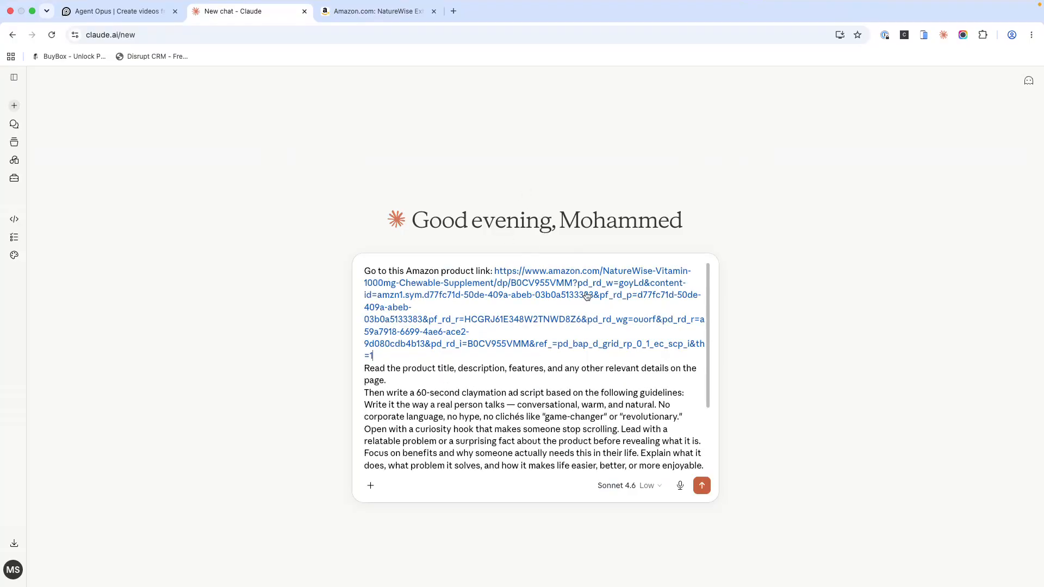
left_click(701, 485)
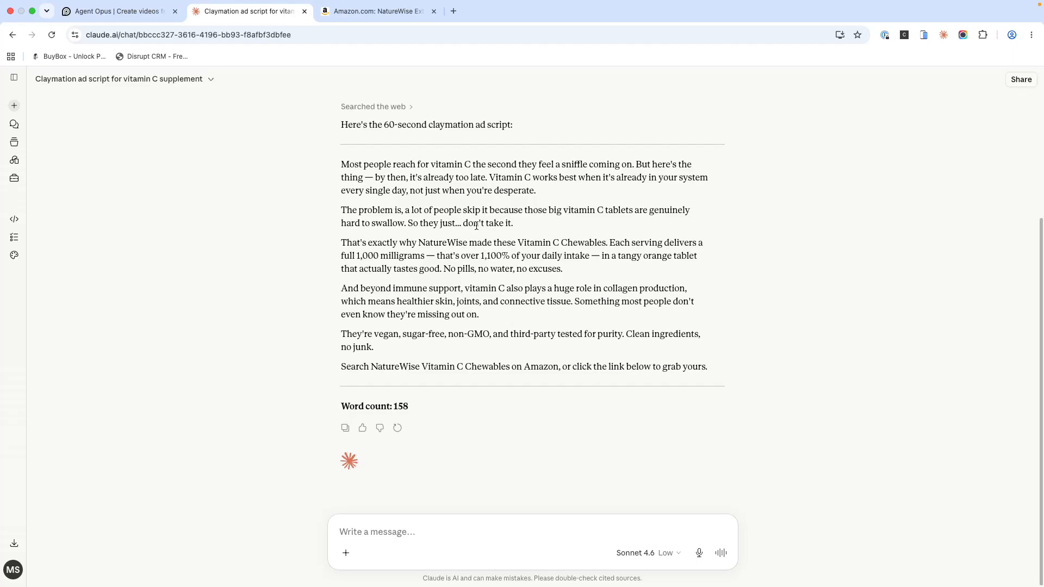
Step: Send Claude the follow-up request "make the script more product focus"
left_click(31, 13)
type("pl")
key("BackSpace")
key("BackSpace")
type("male")
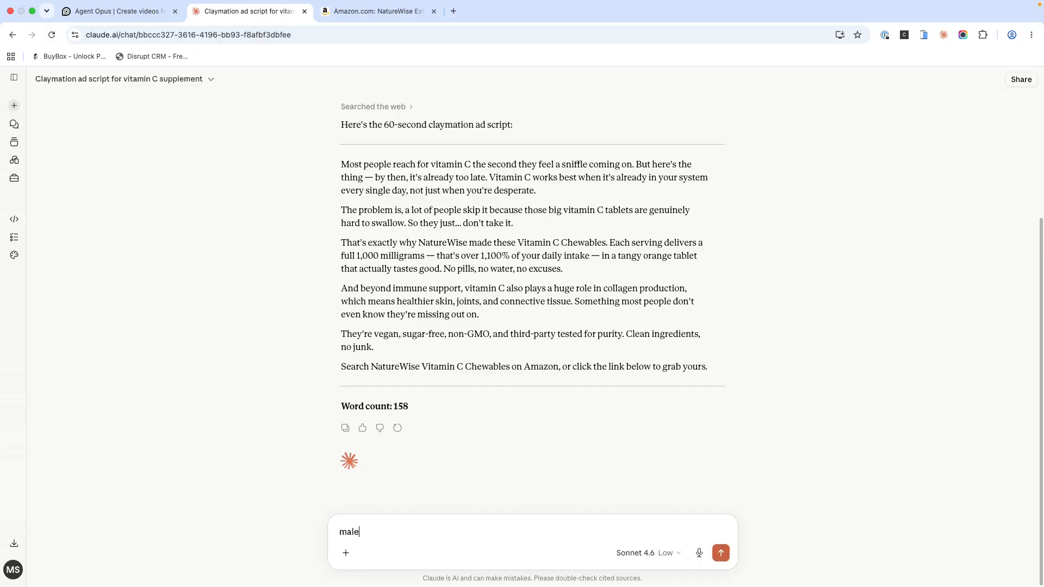
key("BackSpace")
key("BackSpace")
type("ke the scrp")
key("BackSpace")
type("ipt more product focus")
key("Return")
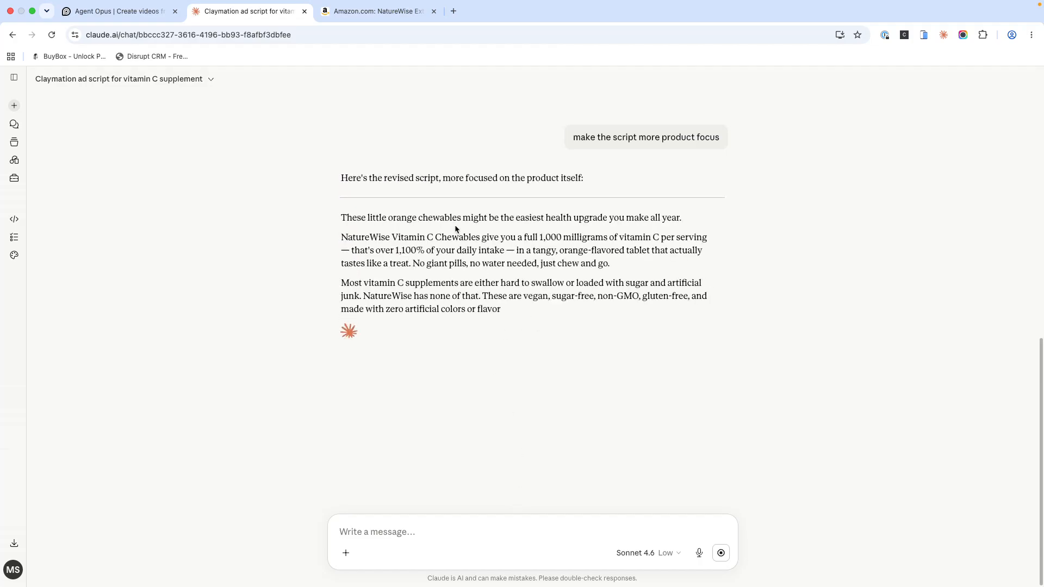
Step: Select and copy the whole revised script, from "These little orange chewables" to "click the link below."
triple_click(614, 218)
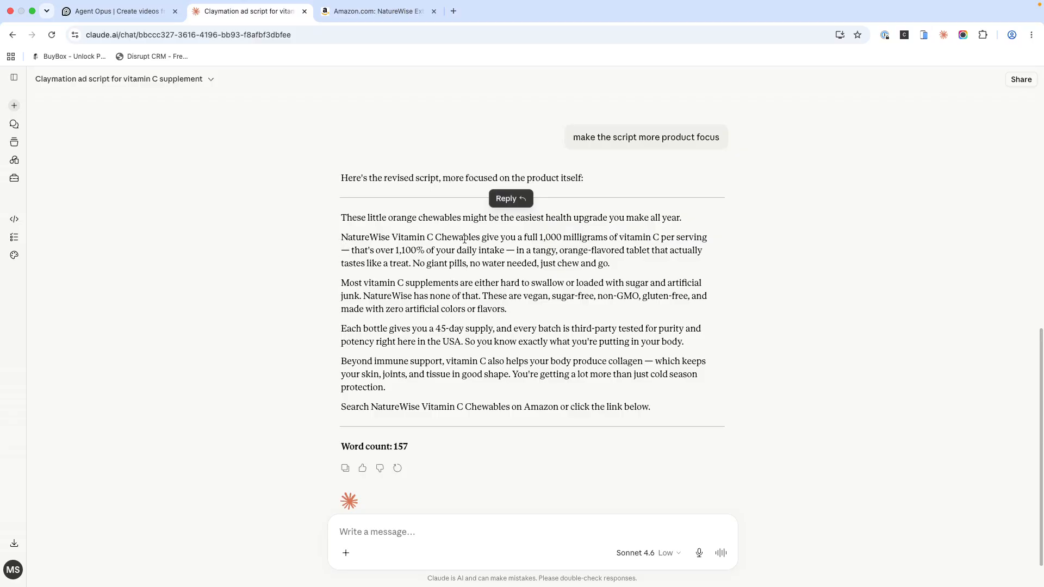
left_click(354, 303)
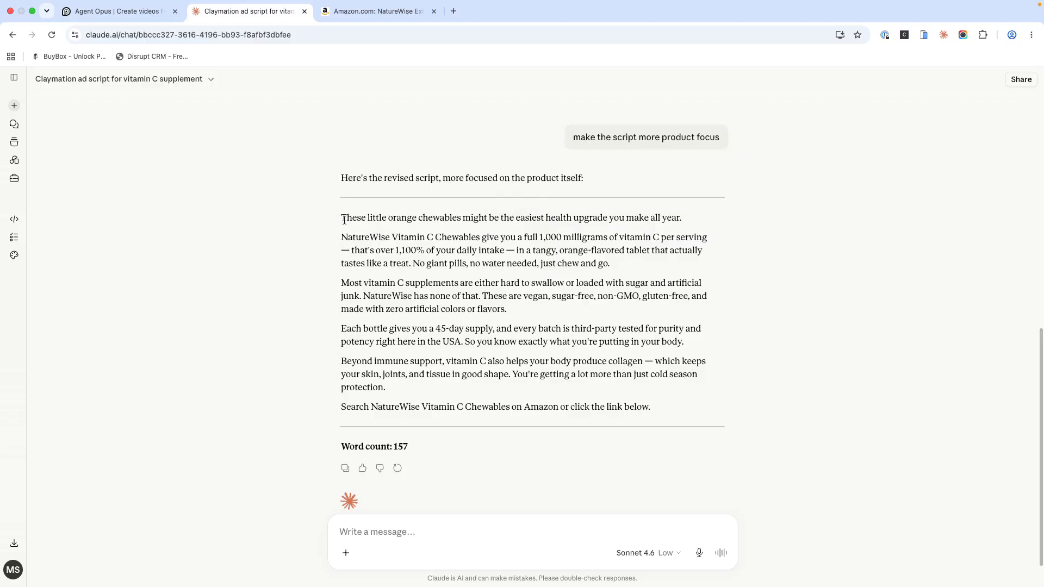
left_click_drag(342, 218, 662, 405)
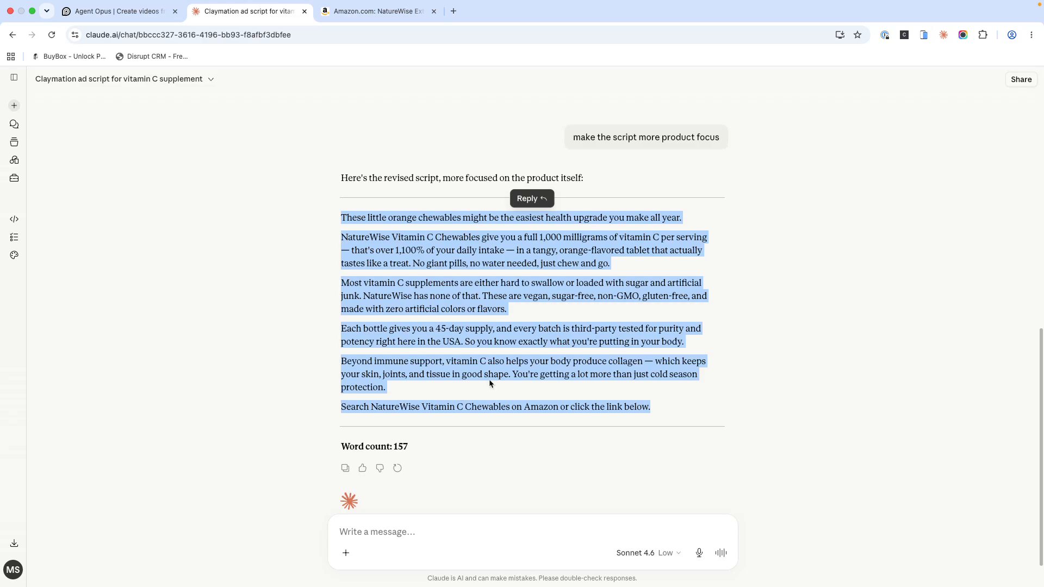
Step: Switch to Agent Opus and paste the copied ad script as the story video's description
left_click(108, 12)
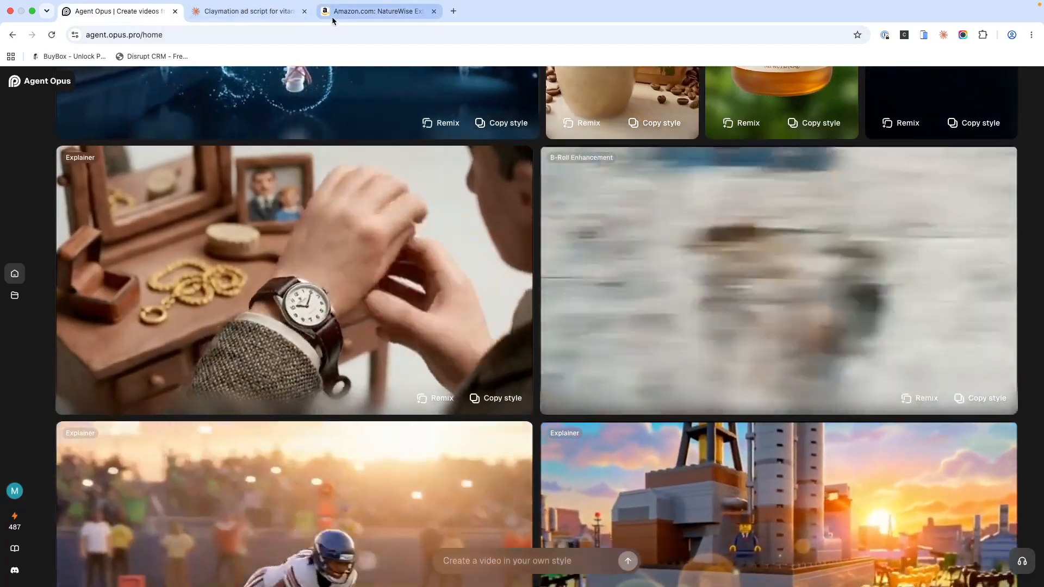
scroll(329, 136, "down", 5)
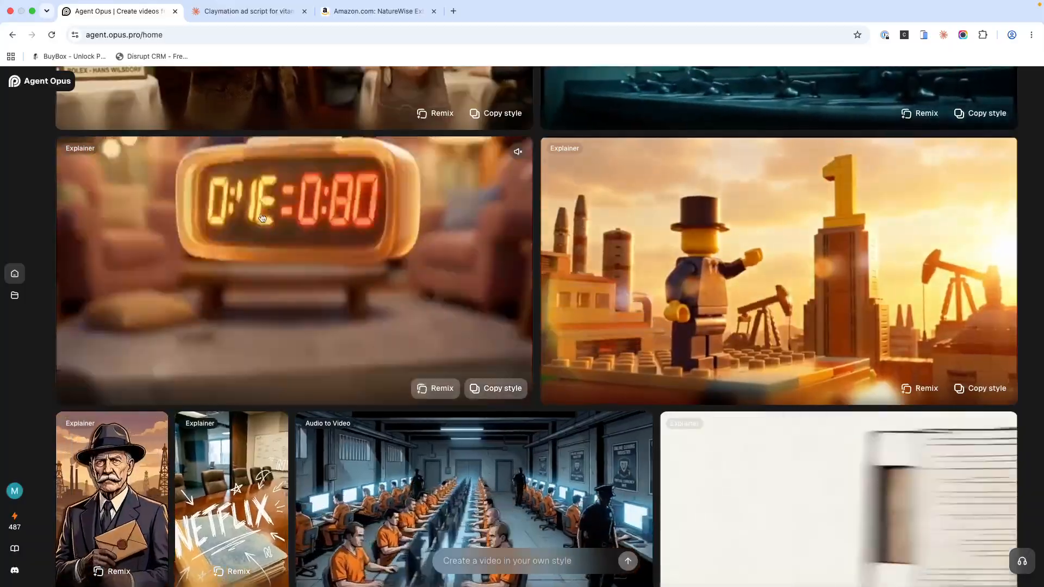
scroll(283, 207, "down", 7)
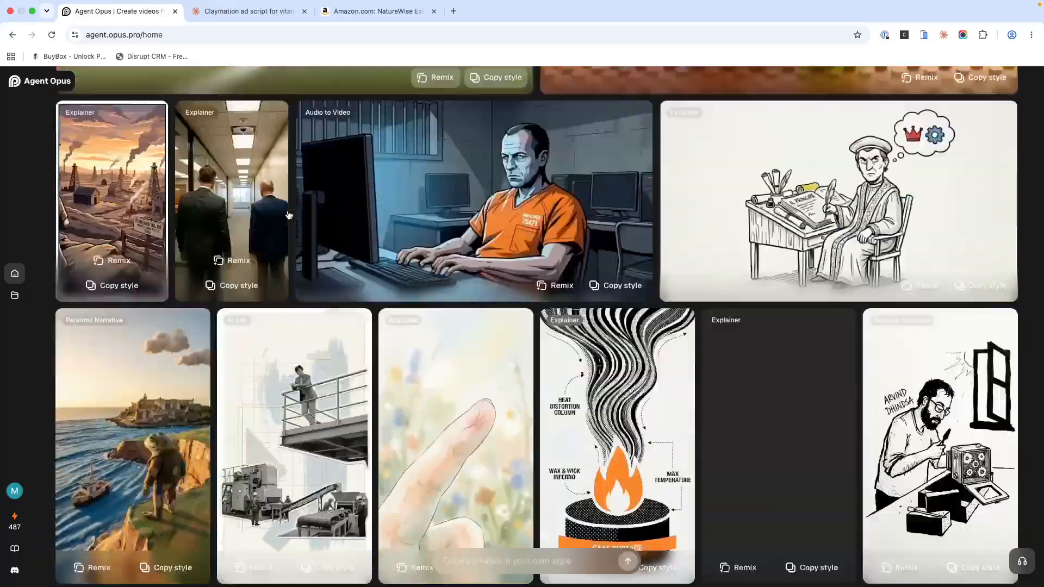
scroll(288, 215, "up", 6)
scroll(289, 215, "up", 10)
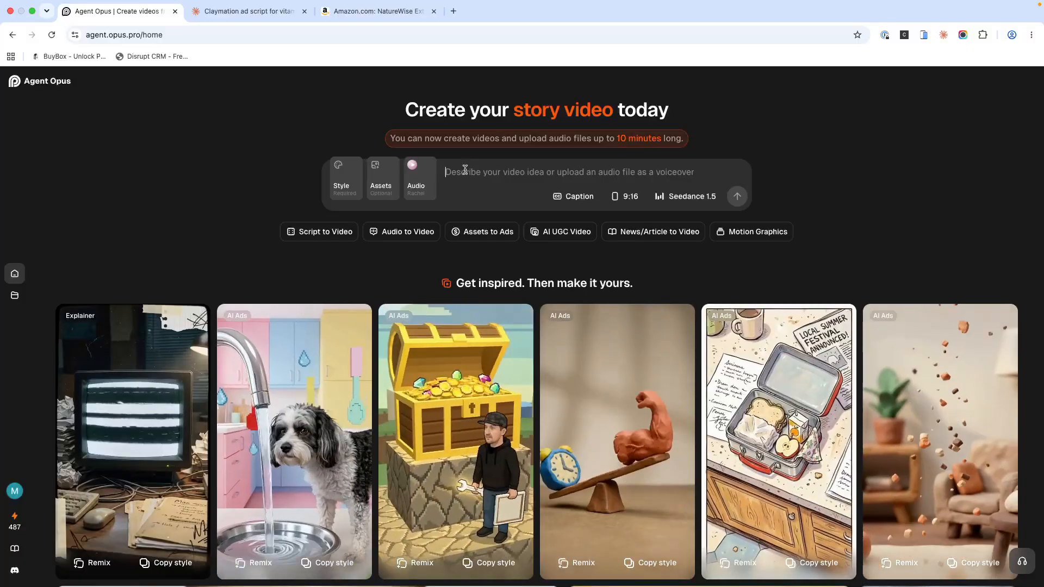
left_click(465, 168)
key("super+v")
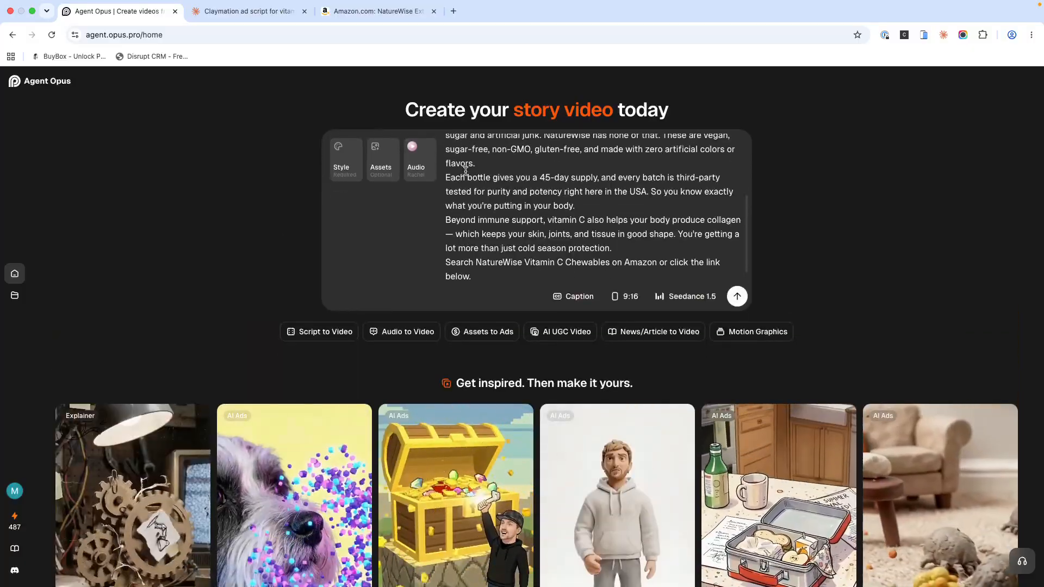
scroll(461, 206, "up", 5)
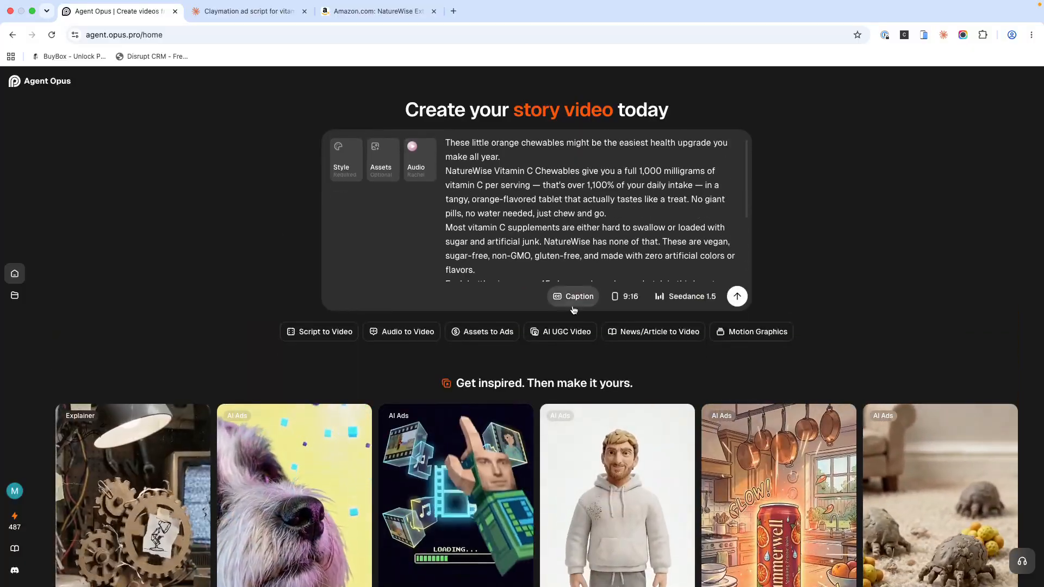
Step: Check the caption and aspect ratio options and set the video model to Seedance 2.0
left_click(570, 301)
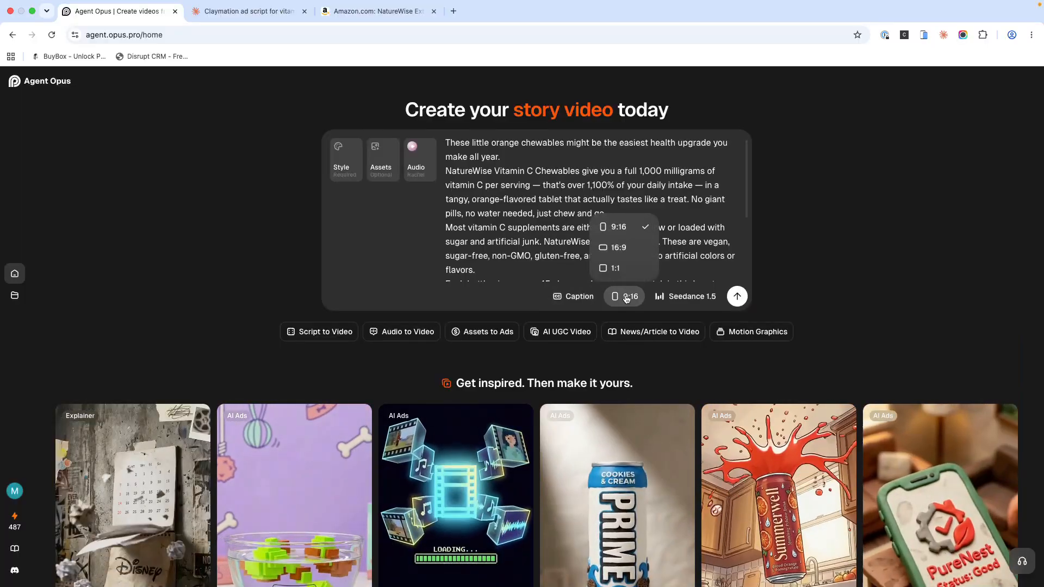
mouse_move(675, 289)
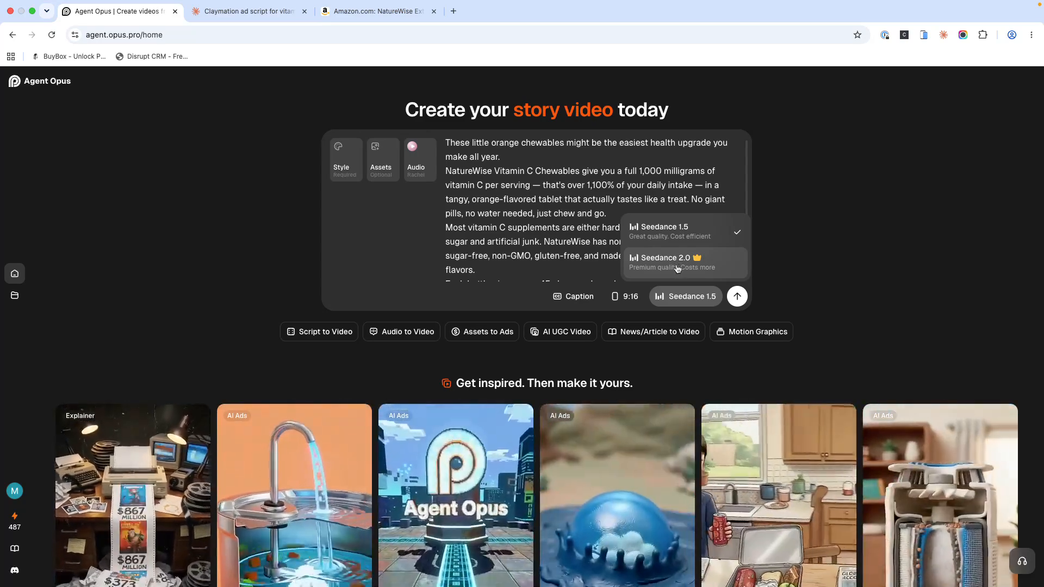
left_click(674, 264)
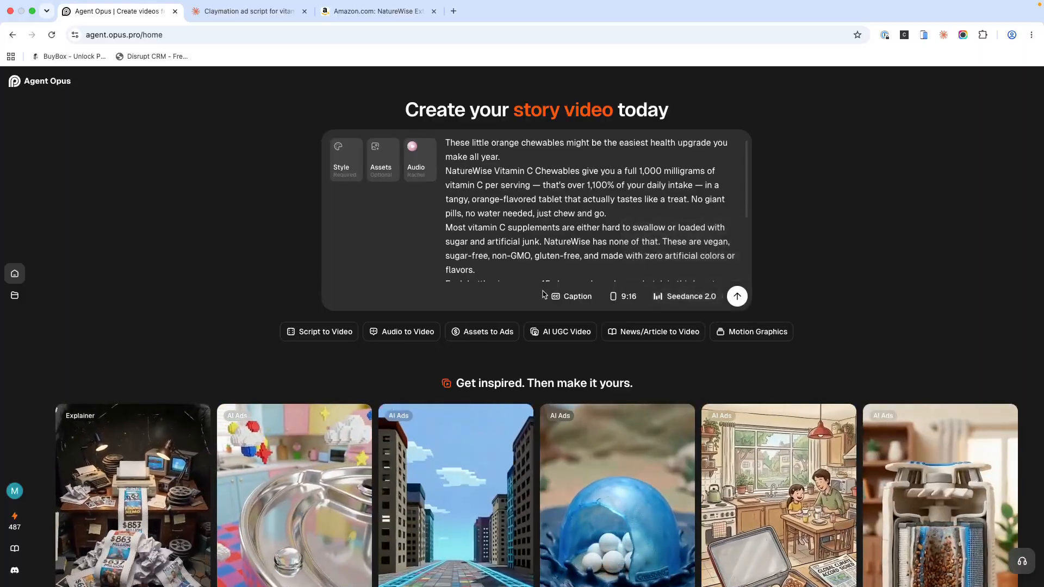
Step: Look through the available video styles and choose Claymation
left_click(341, 166)
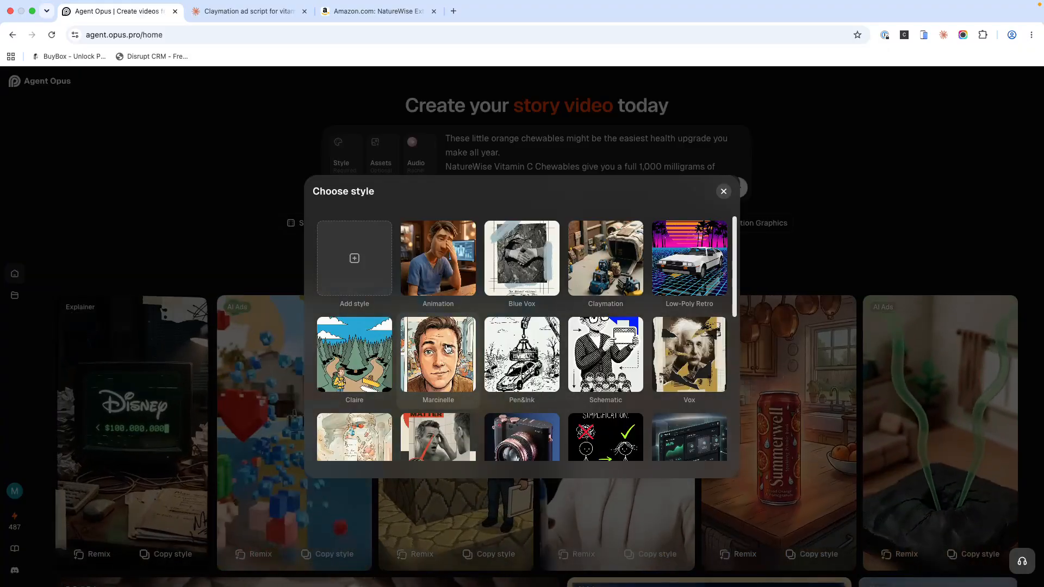
scroll(449, 352, "down", 3)
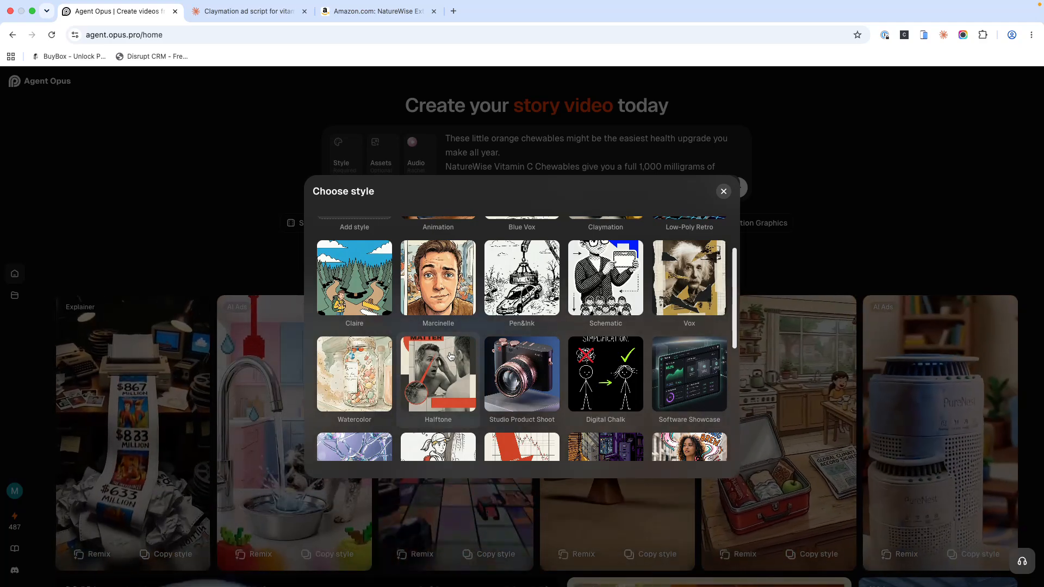
scroll(450, 356, "down", 4)
scroll(447, 359, "down", 2)
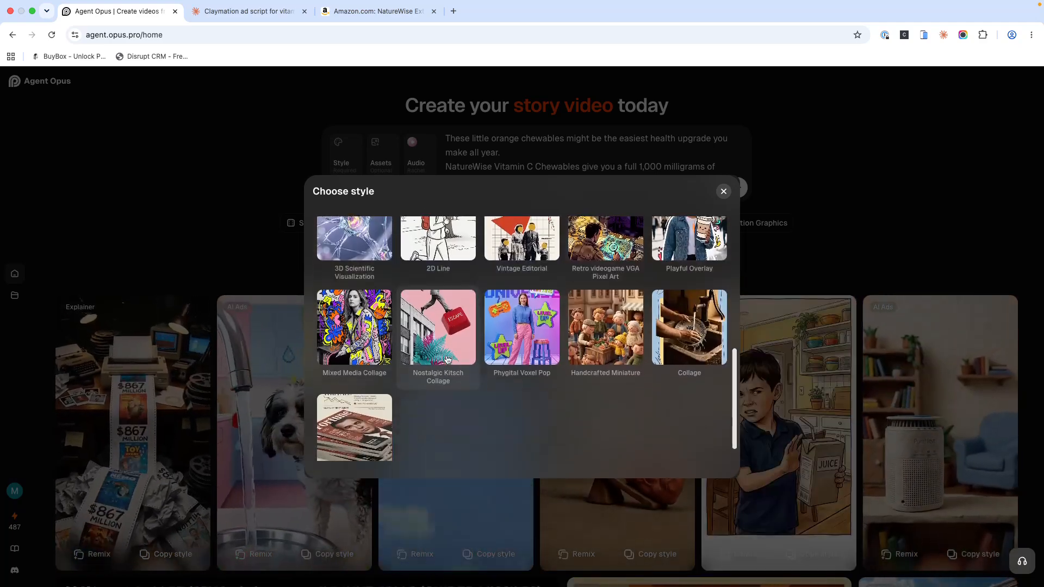
scroll(447, 359, "up", 10)
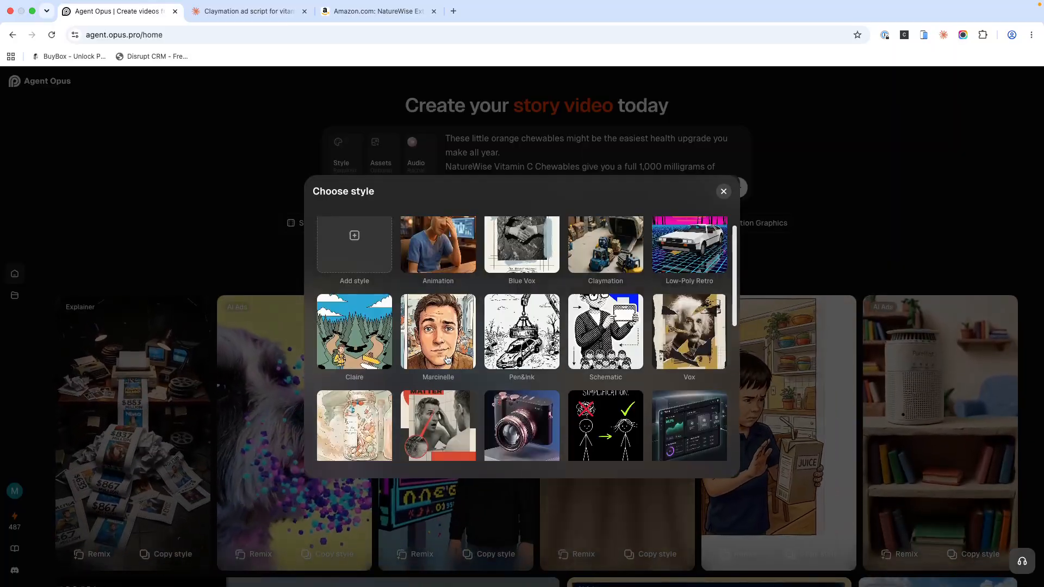
left_click(613, 281)
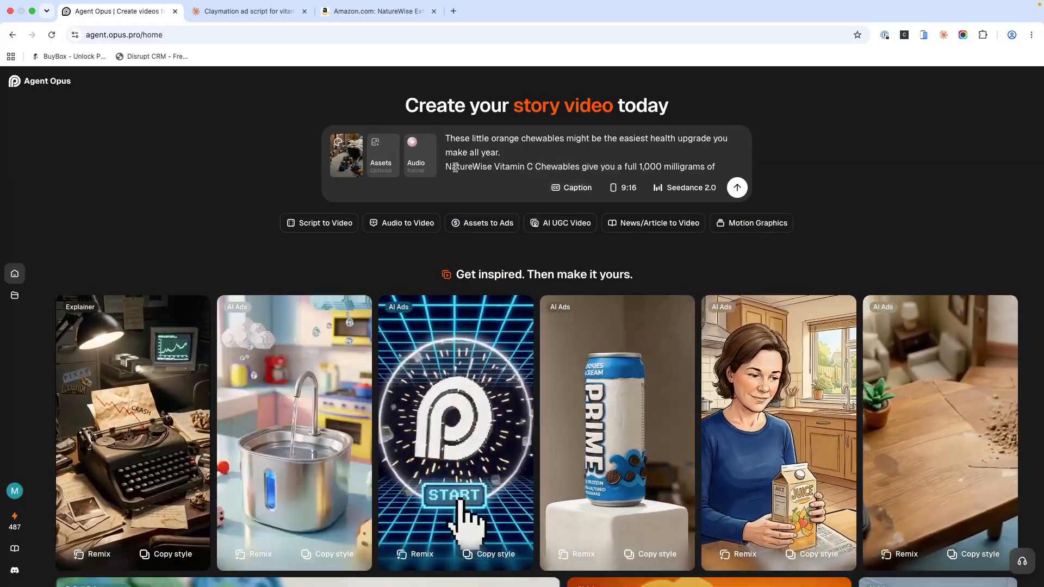
Step: Open the main product image on the Amazon vitamin C listing and save it to the Downloads folder
left_click_drag(451, 166, 593, 165)
left_click(531, 164)
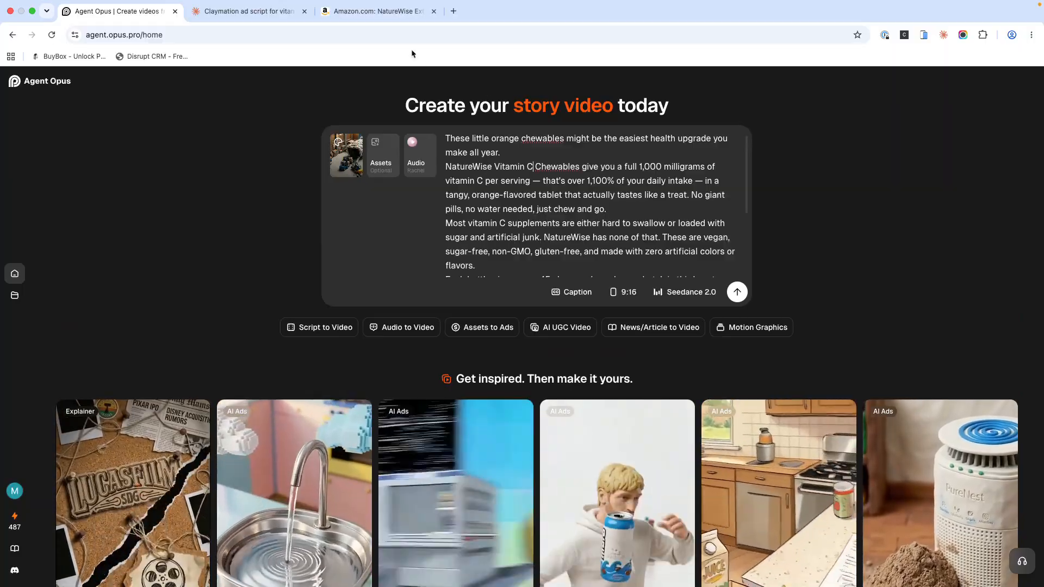
left_click(381, 15)
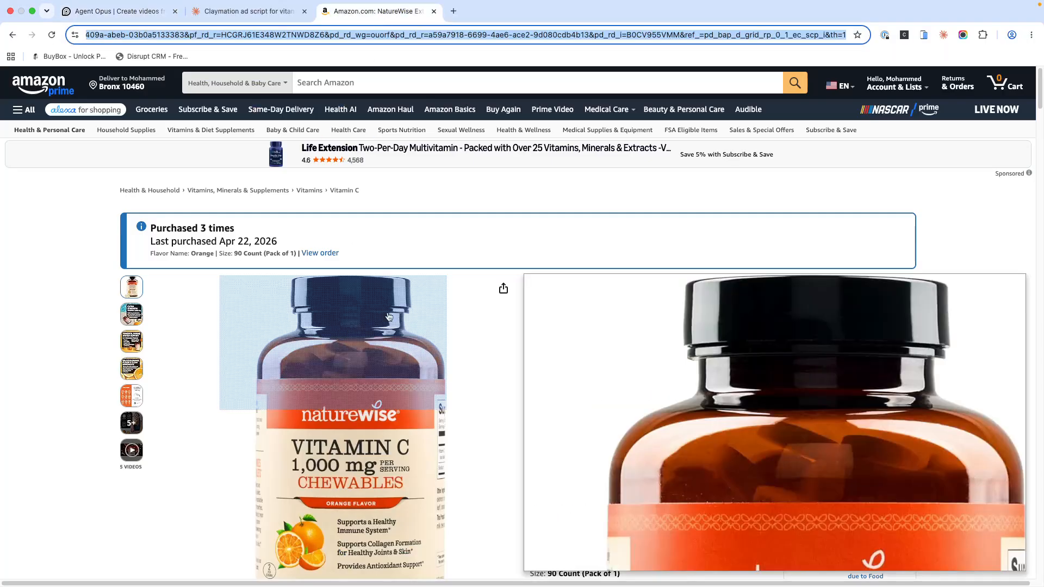
left_click(344, 432)
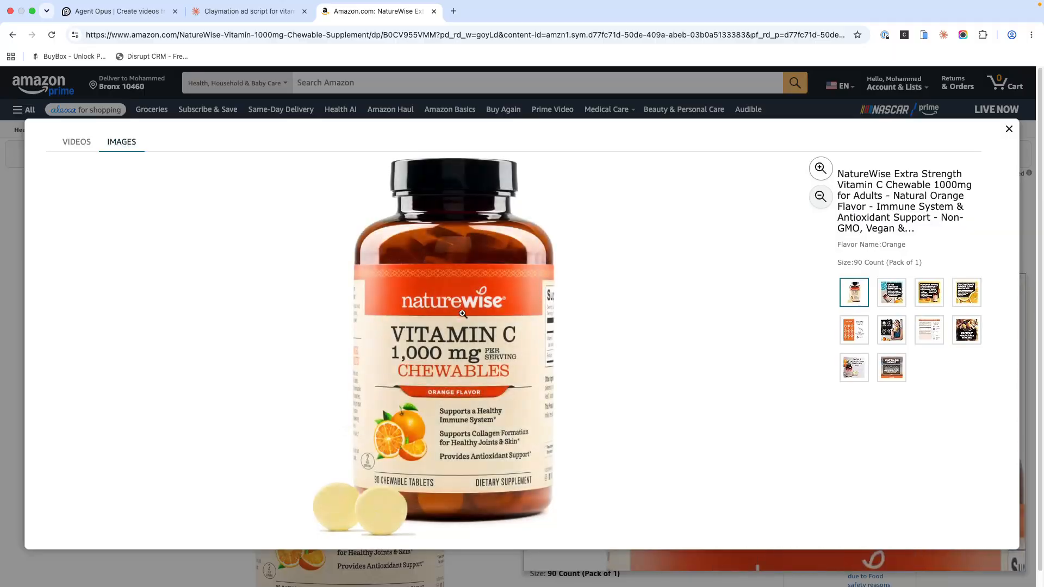
right_click(460, 312)
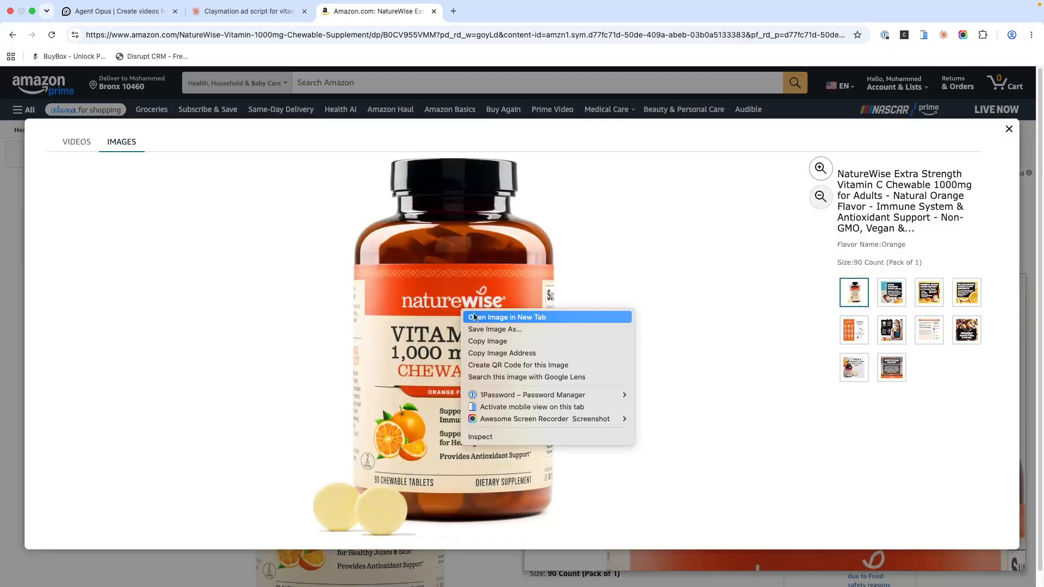
left_click(512, 334)
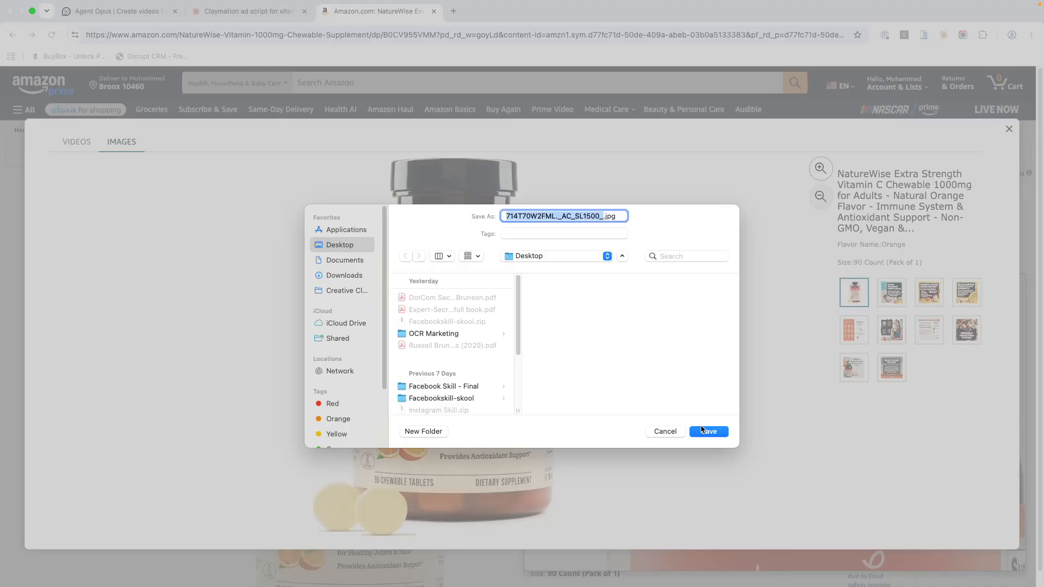
left_click(348, 276)
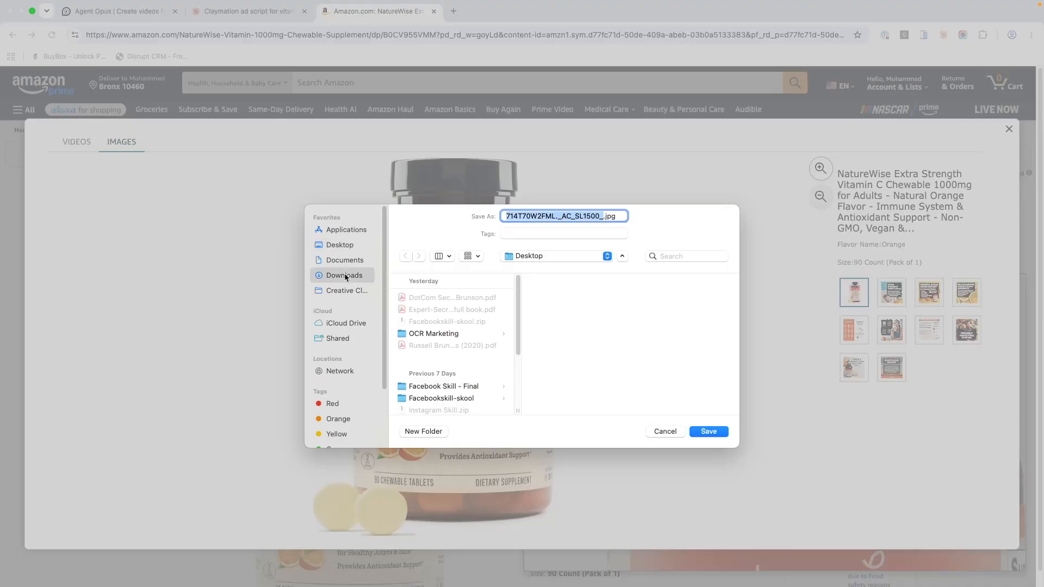
left_click(720, 433)
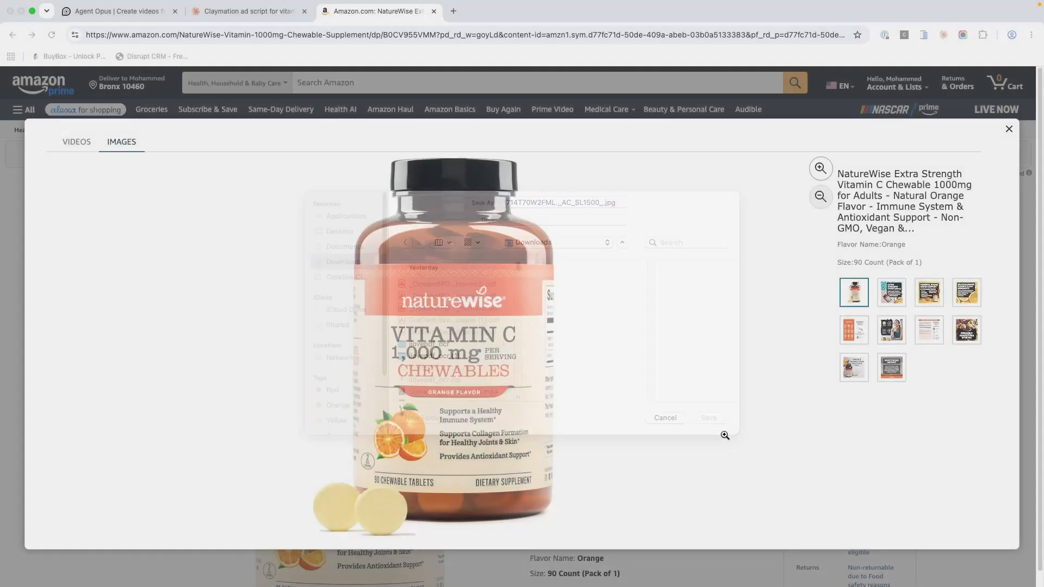
Step: Return to Agent Opus and upload the saved bottle image 714T70W2FML._AC_SL1500_.jpg from Downloads as a character asset
left_click(237, 15)
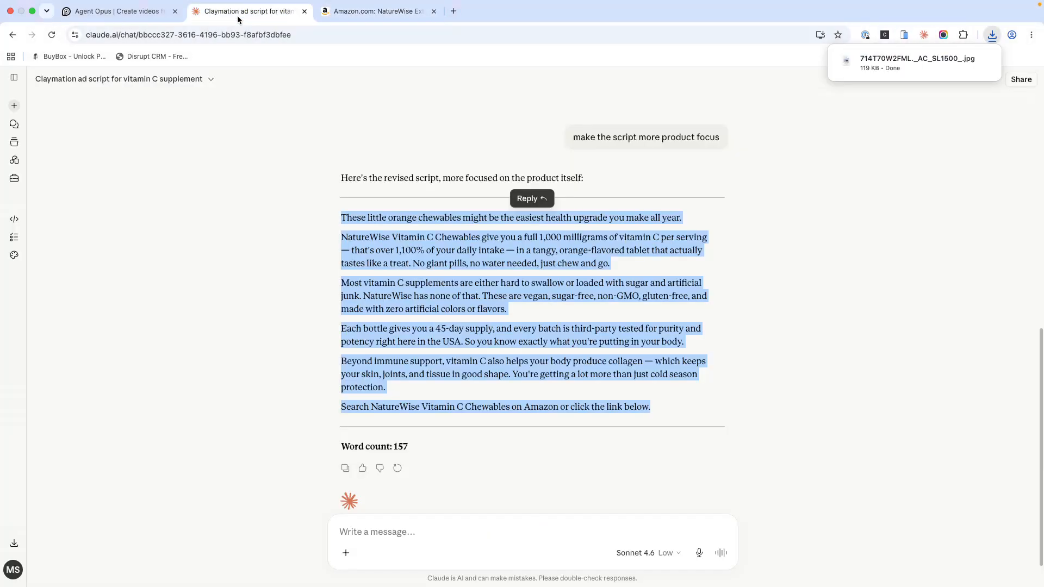
left_click(133, 9)
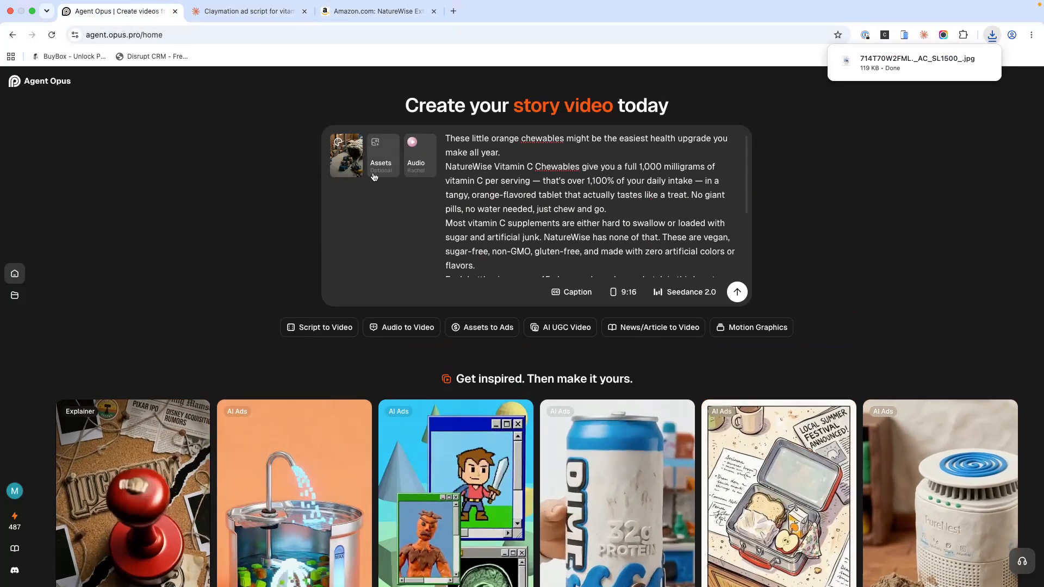
left_click(376, 155)
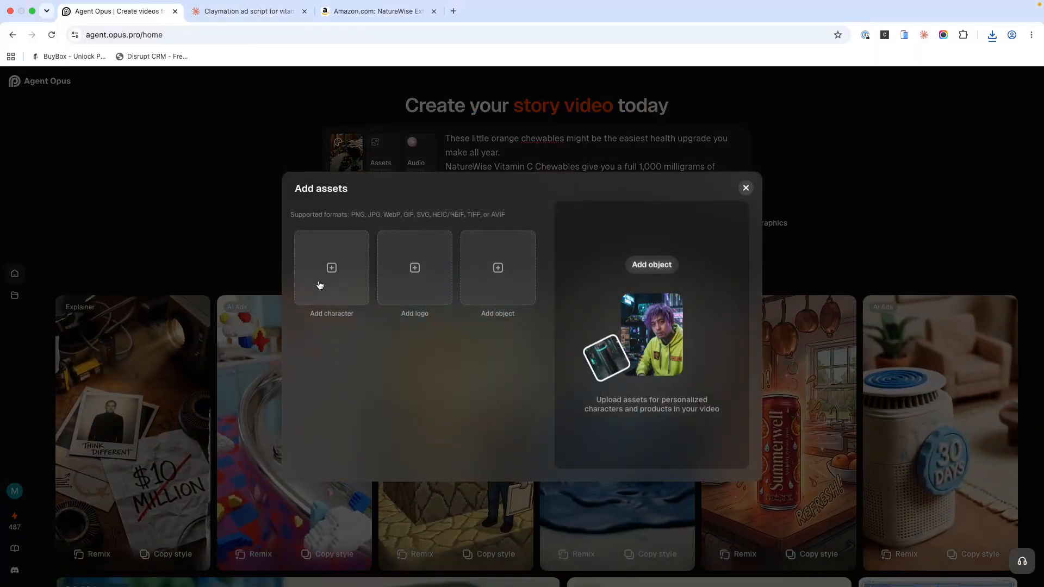
left_click(332, 285)
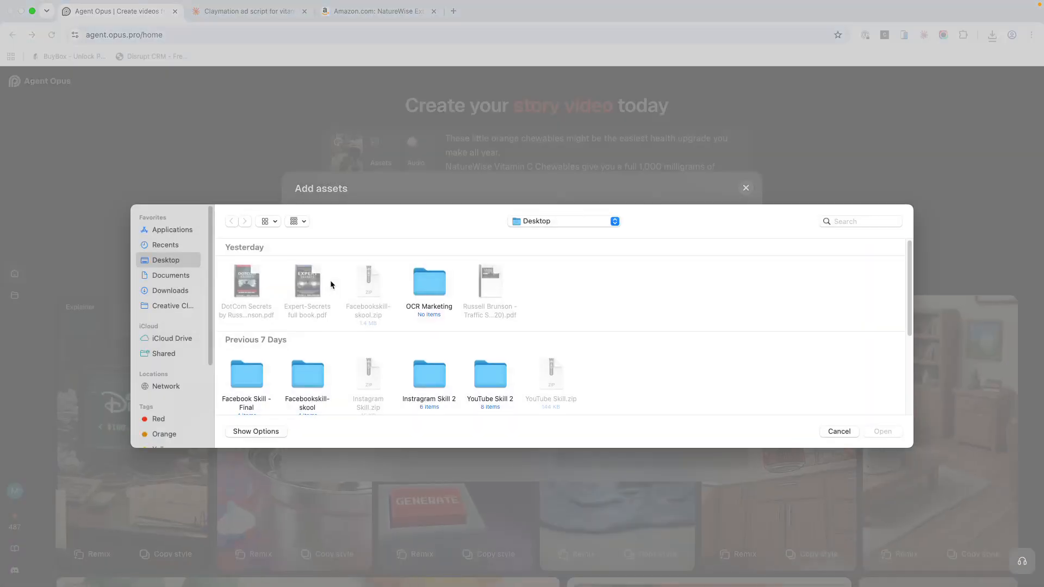
left_click(183, 293)
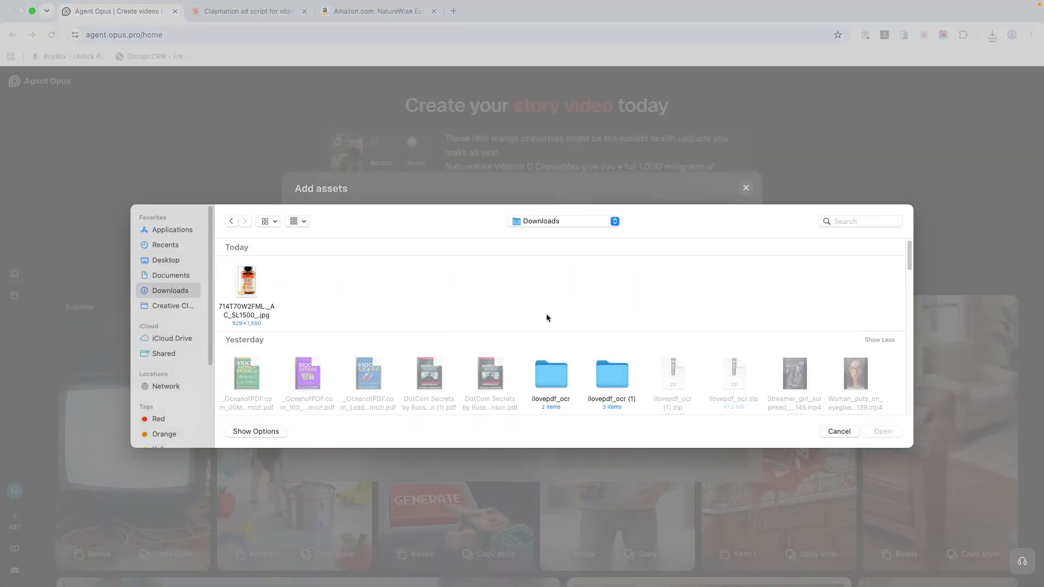
double_click(246, 282)
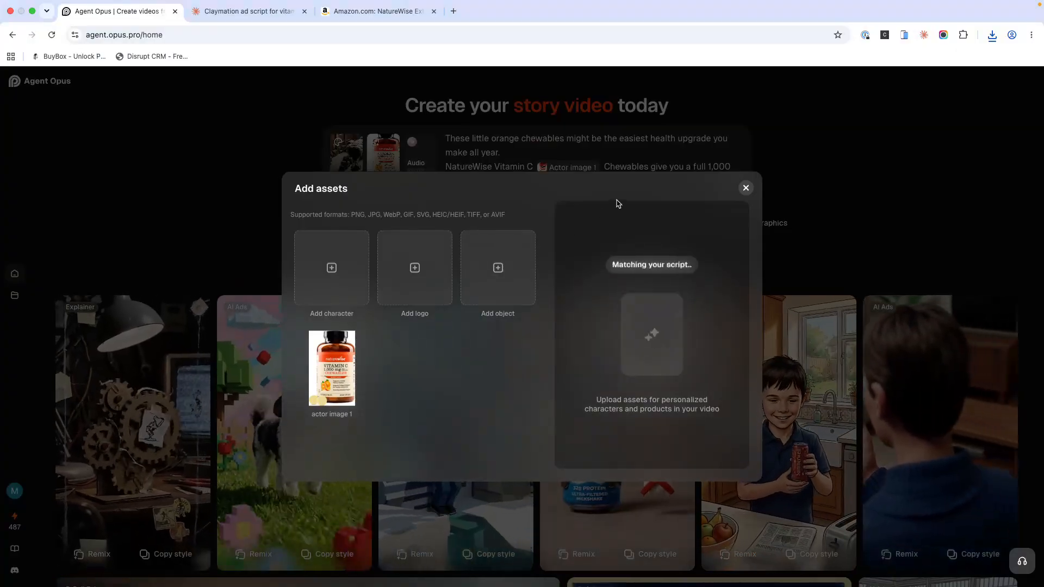
left_click(745, 188)
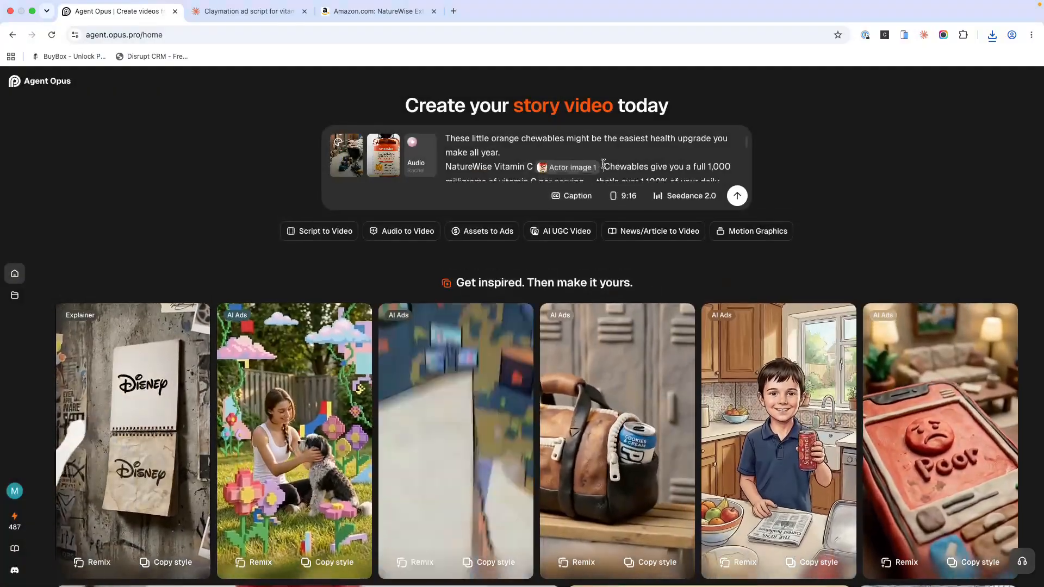
Step: Remove the actor image tag after "Vitamin C" in the script and insert it before "NatureWise" instead
left_click(604, 165)
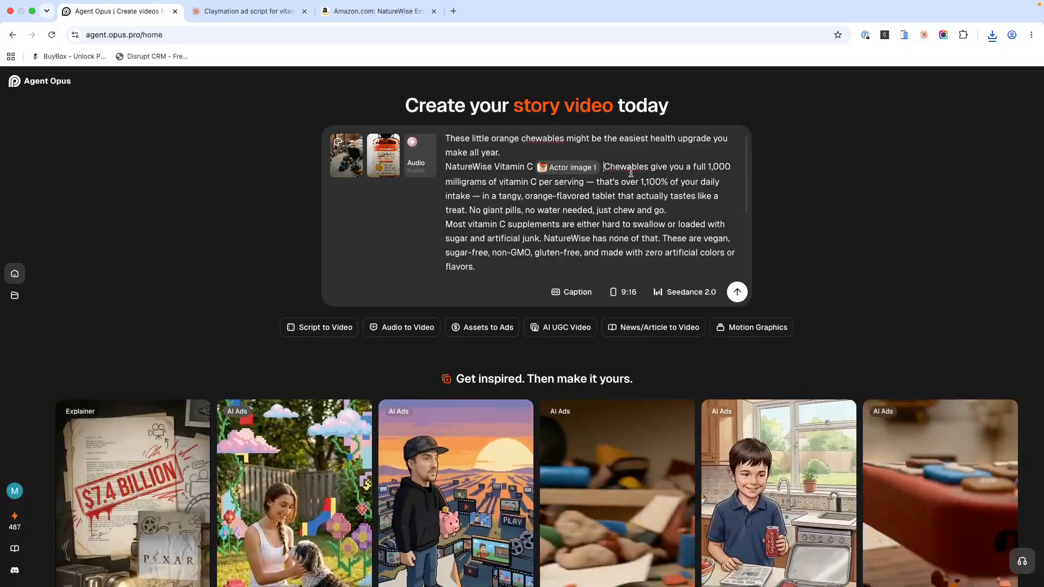
key("BackSpace")
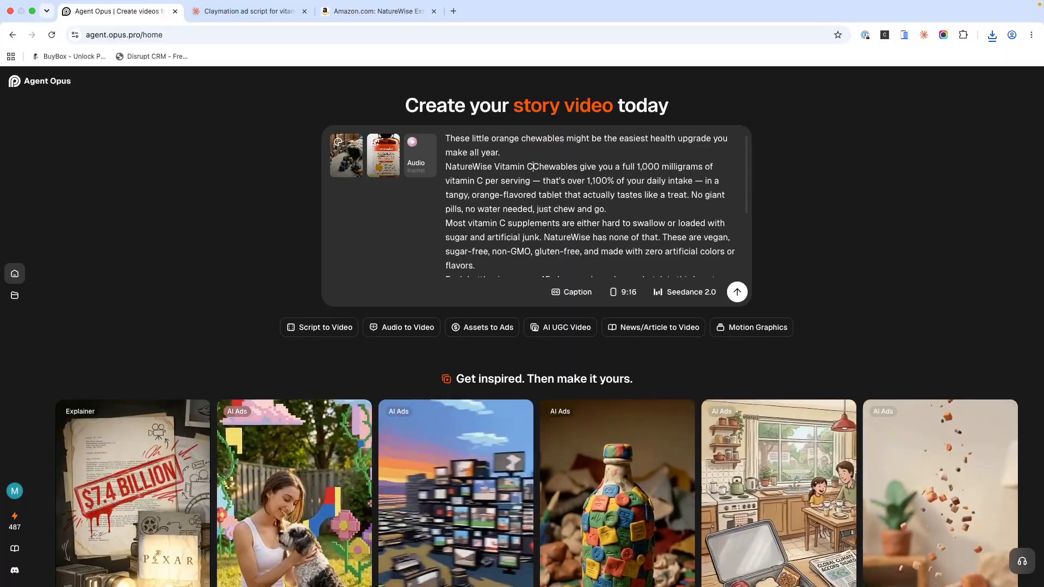
left_click(447, 167)
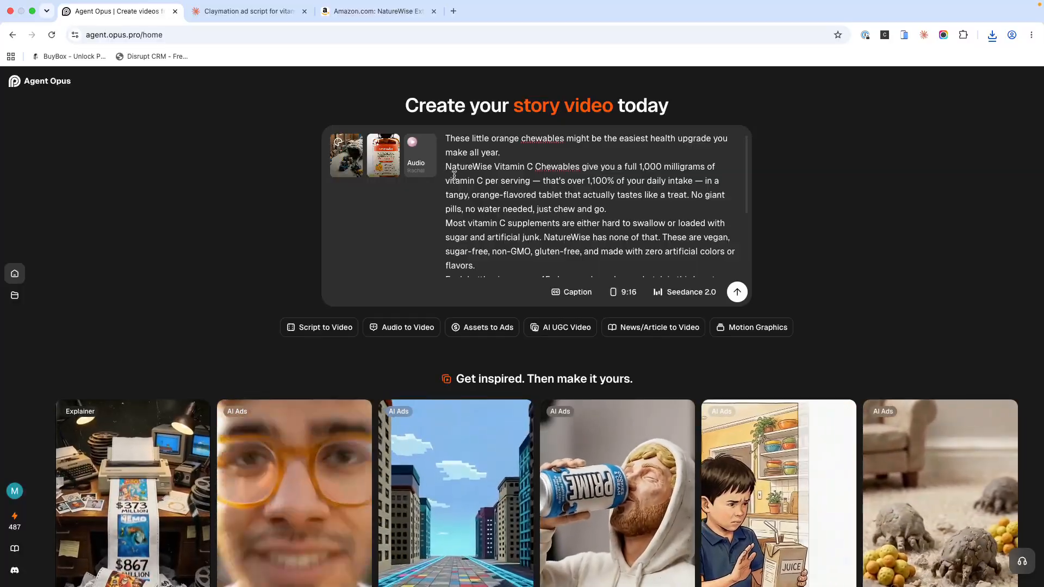
left_click(384, 157)
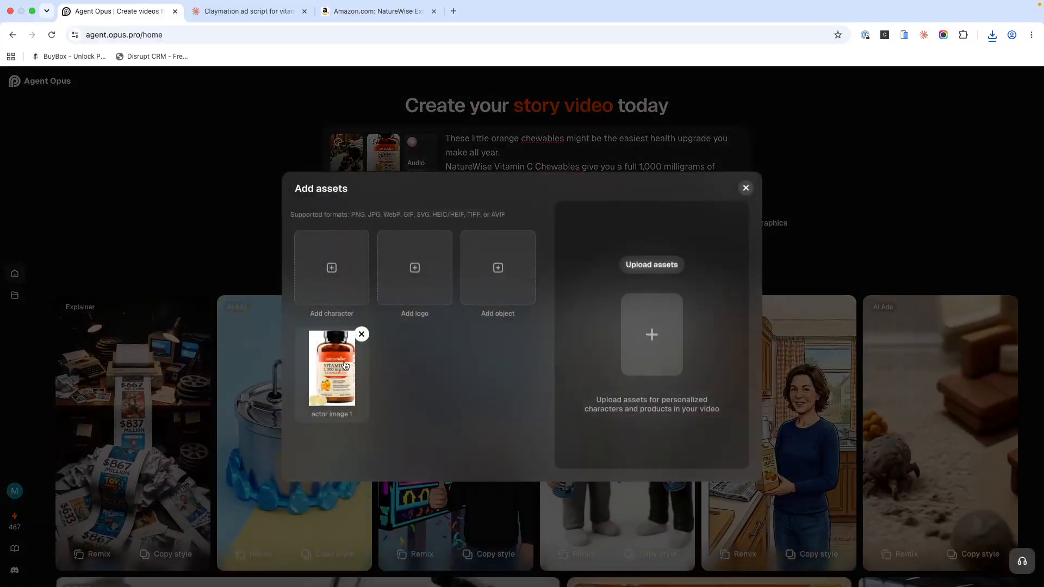
left_click(344, 364)
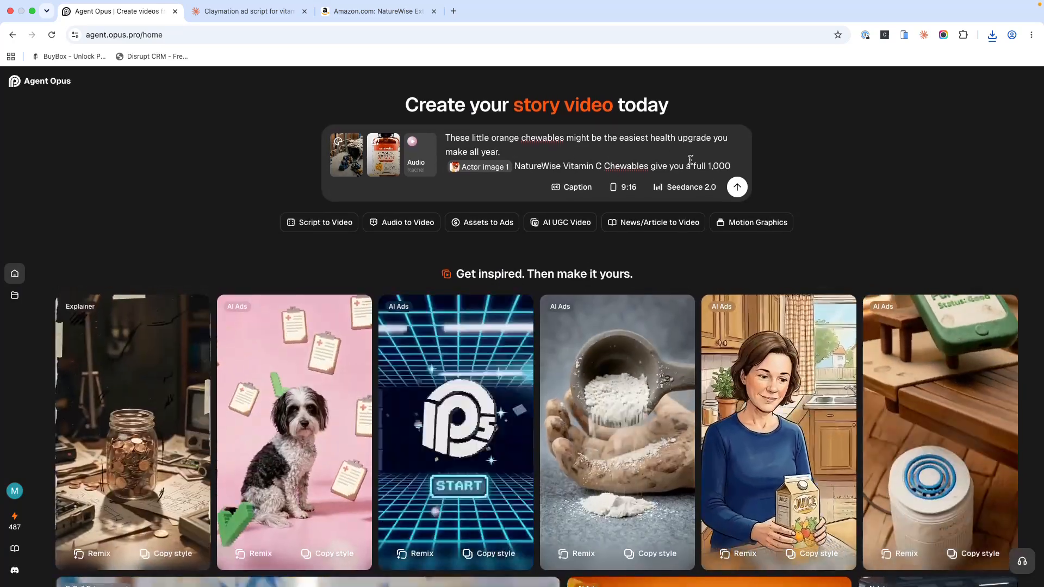
Step: Check the Seedance 2.0 model choice and read through the whole ad script in the description
left_click(684, 187)
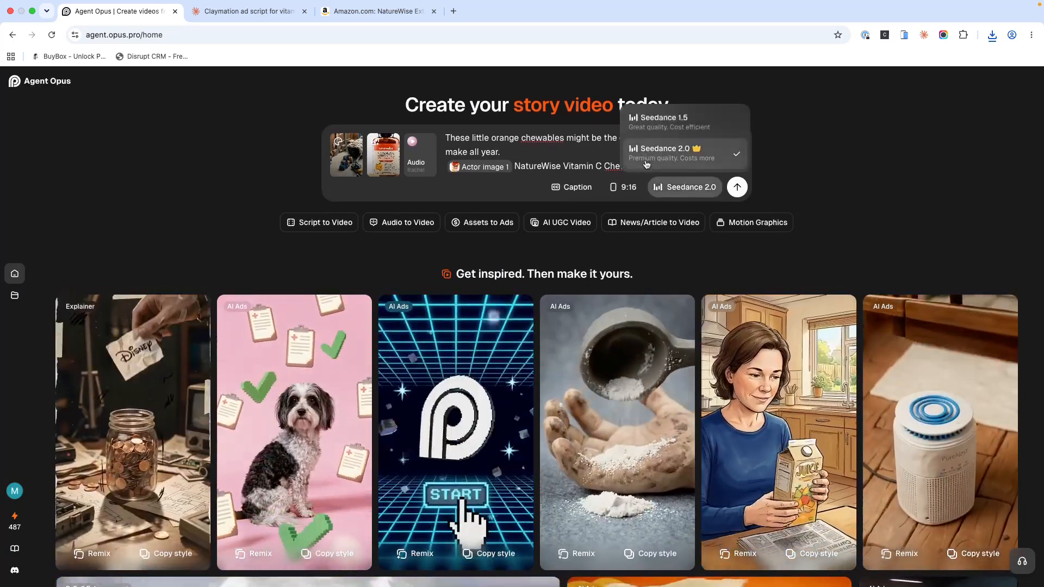
left_click(646, 158)
scroll(543, 169, "down", 2)
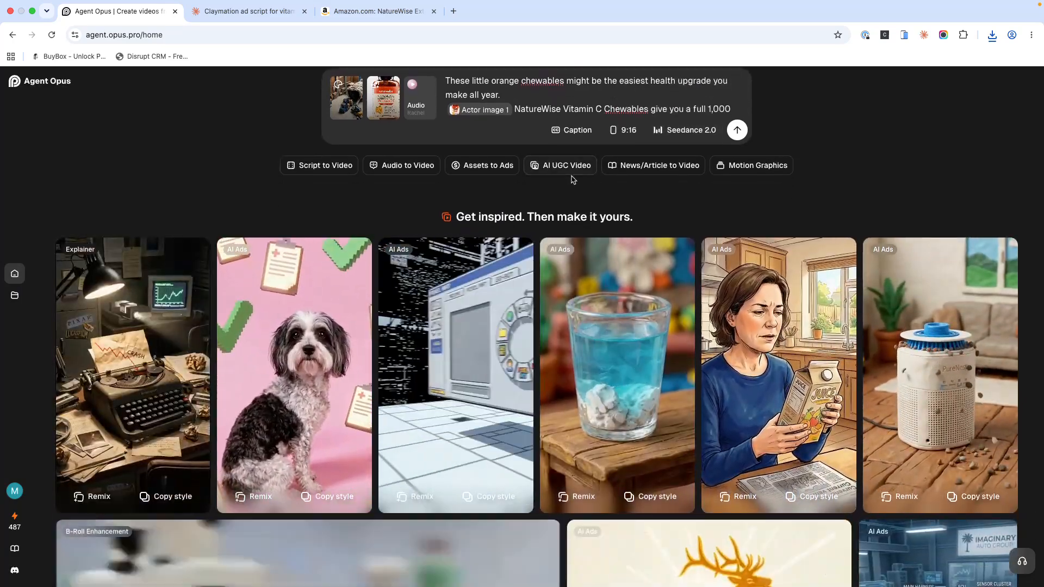
scroll(572, 179, "up", 2)
left_click(594, 152)
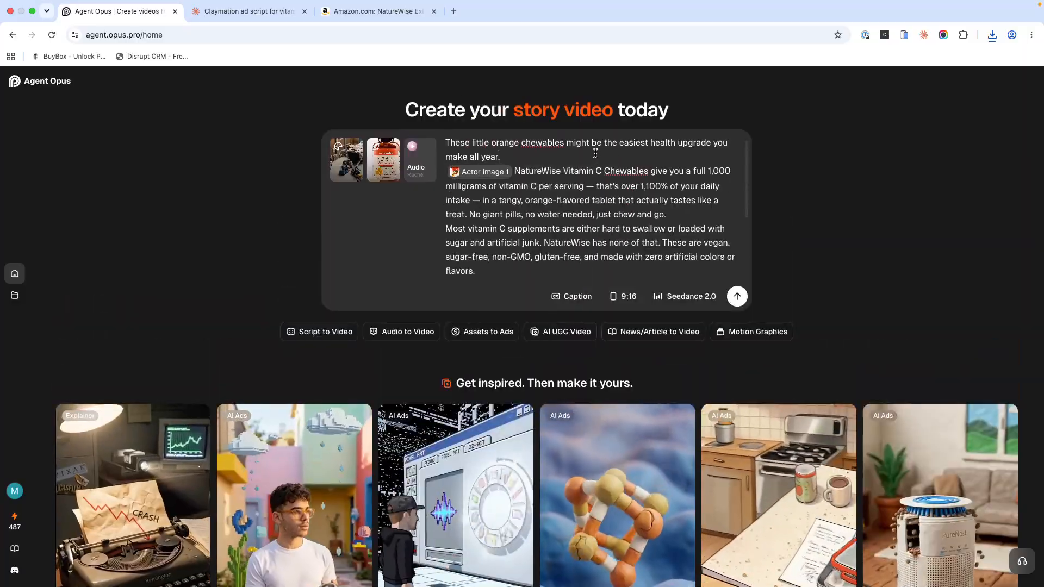
scroll(622, 172, "down", 3)
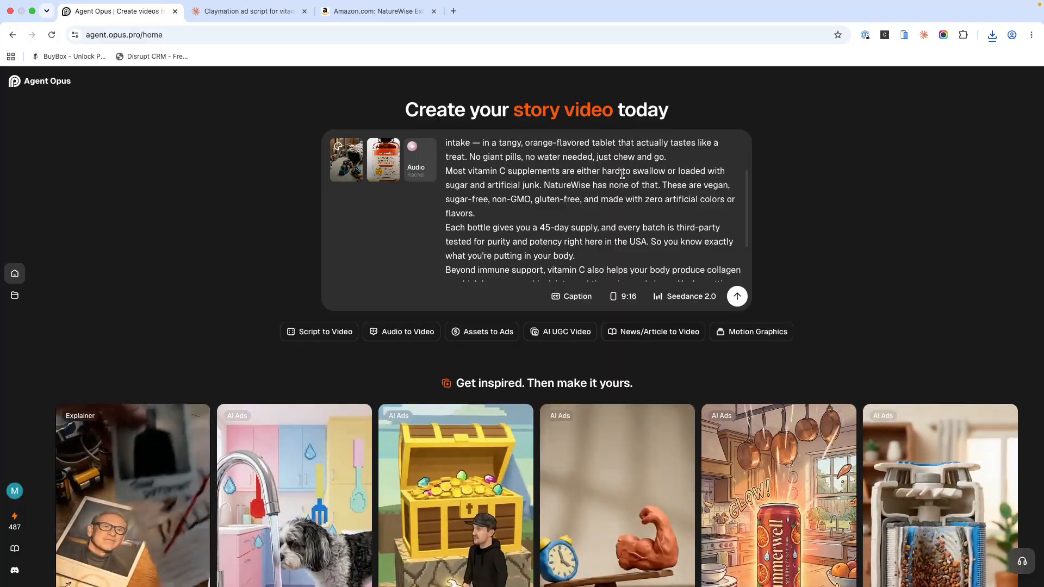
scroll(621, 177, "down", 1)
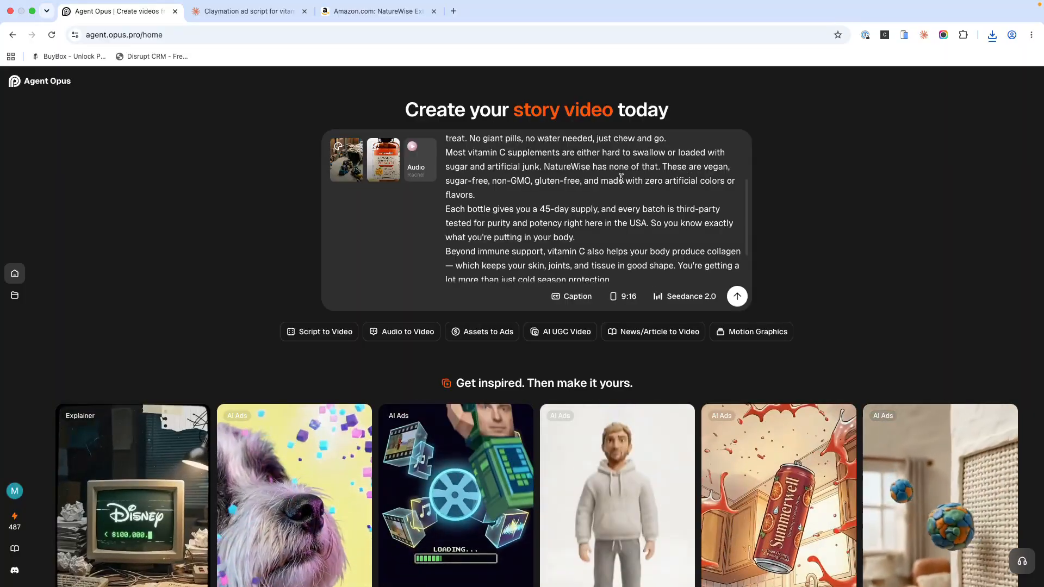
scroll(620, 178, "down", 2)
scroll(575, 200, "down", 5)
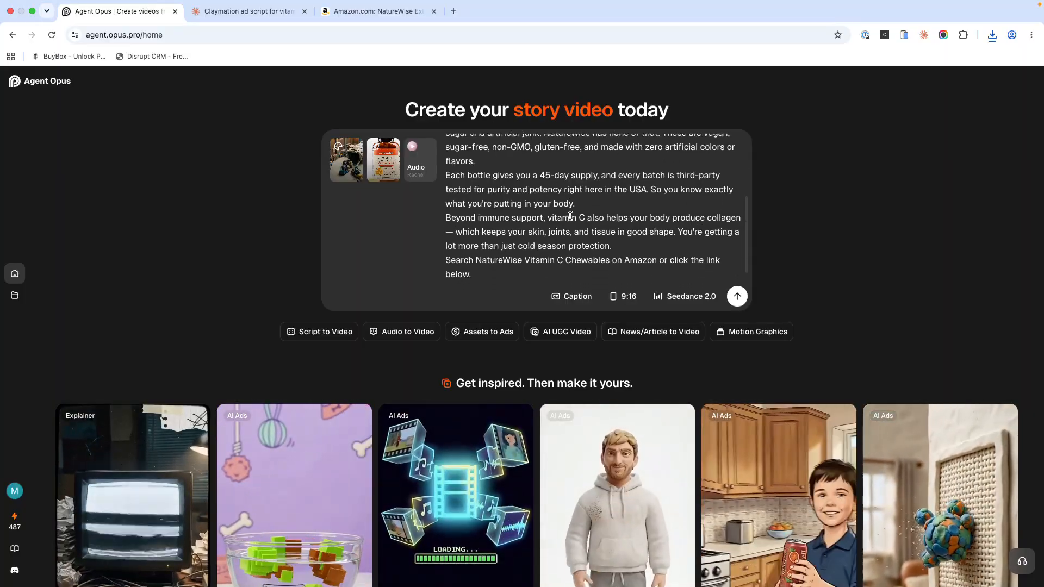
scroll(575, 214, "up", 2)
scroll(533, 185, "up", 6)
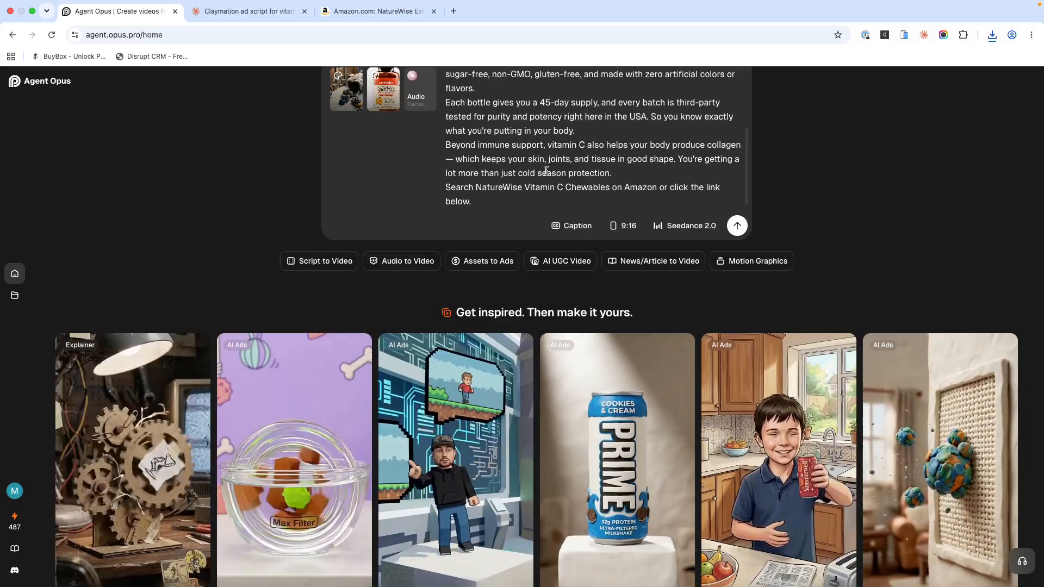
scroll(506, 185, "up", 2)
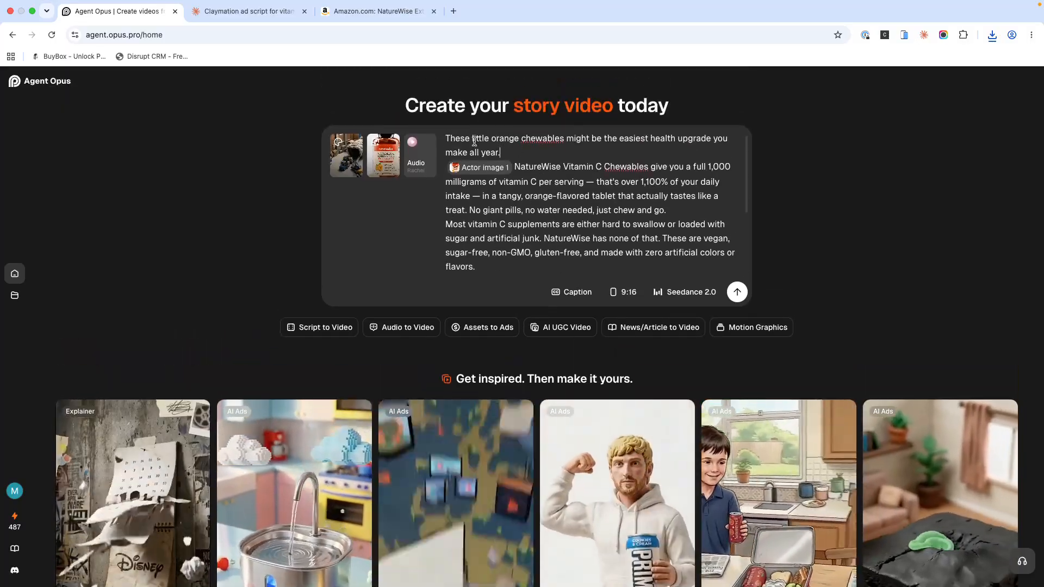
Step: Compare the library voices with the saved cloned voices and apply Brittney from the library as the voiceover
left_click(417, 180)
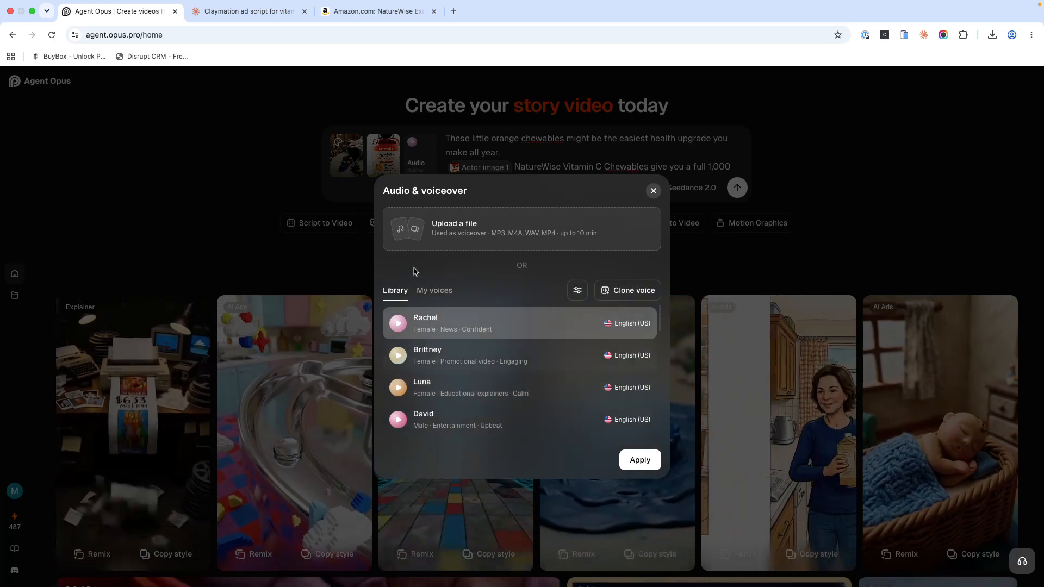
left_click(428, 292)
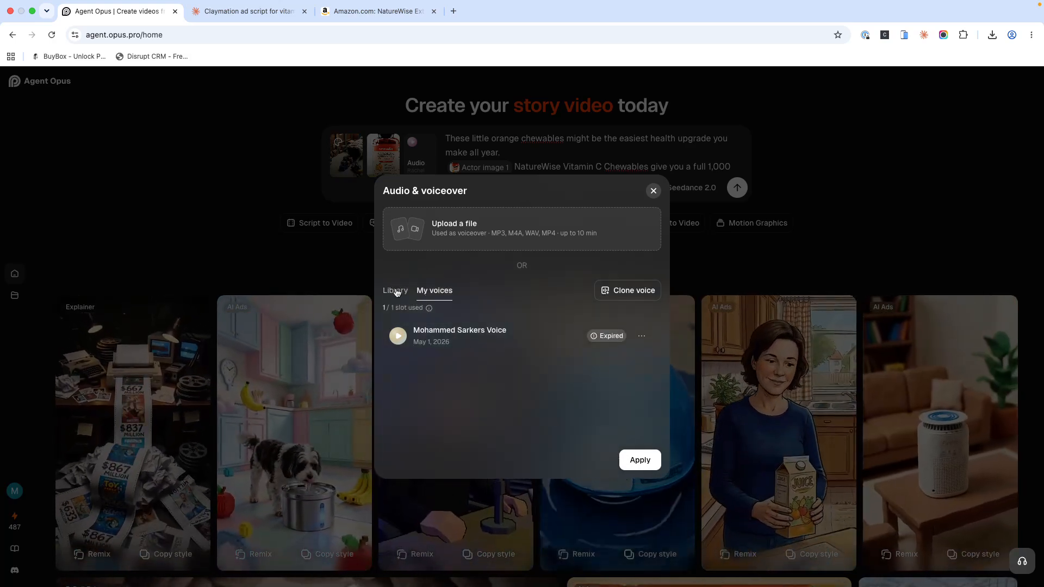
left_click(398, 293)
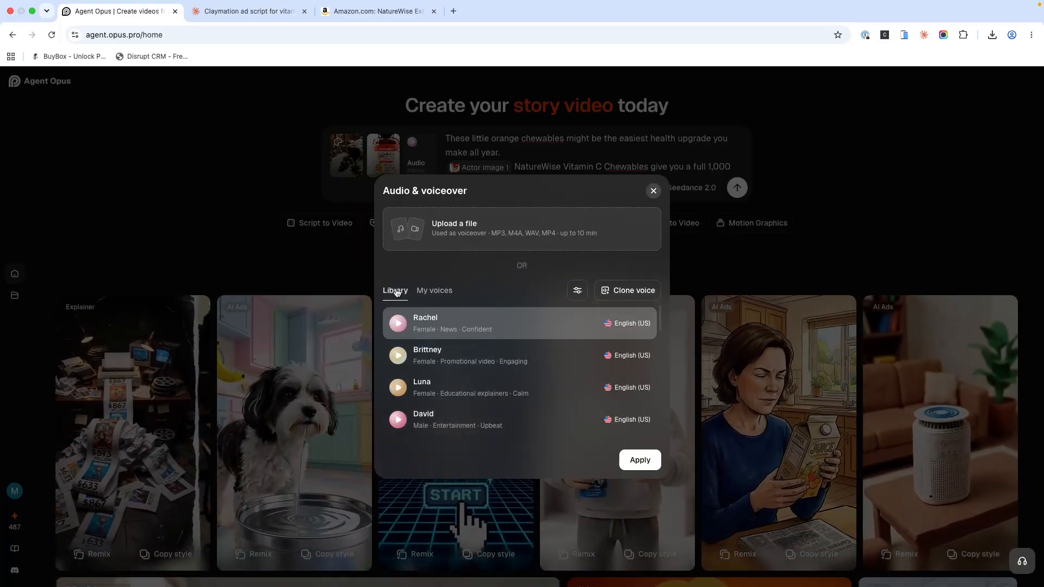
left_click(429, 294)
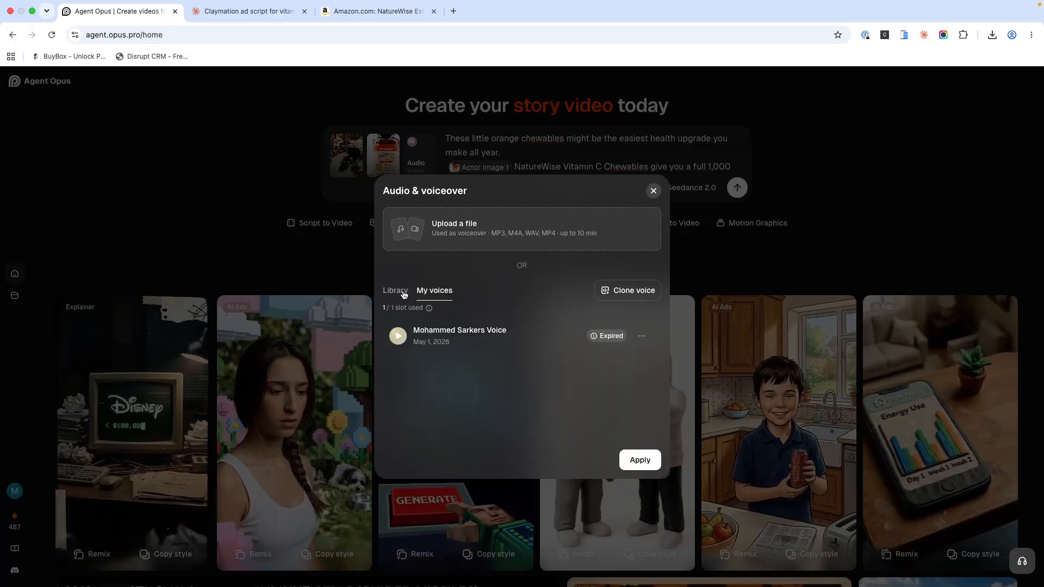
left_click(403, 292)
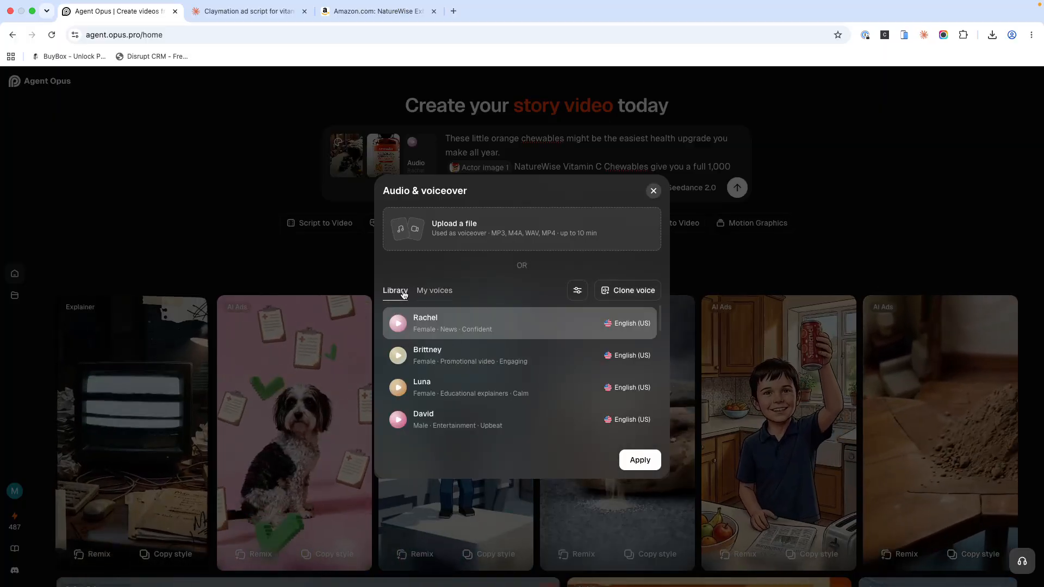
left_click(400, 325)
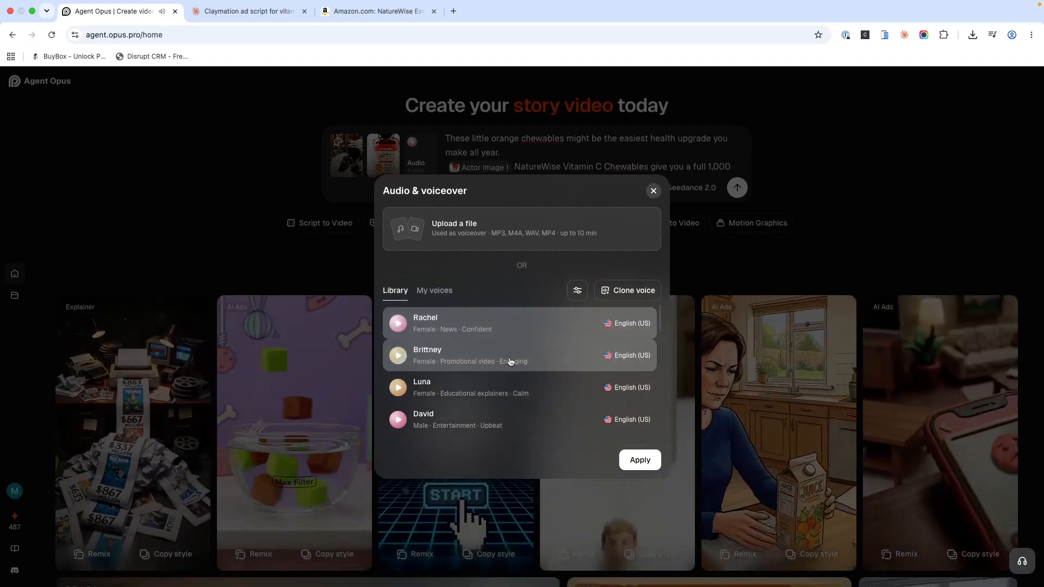
left_click(648, 469)
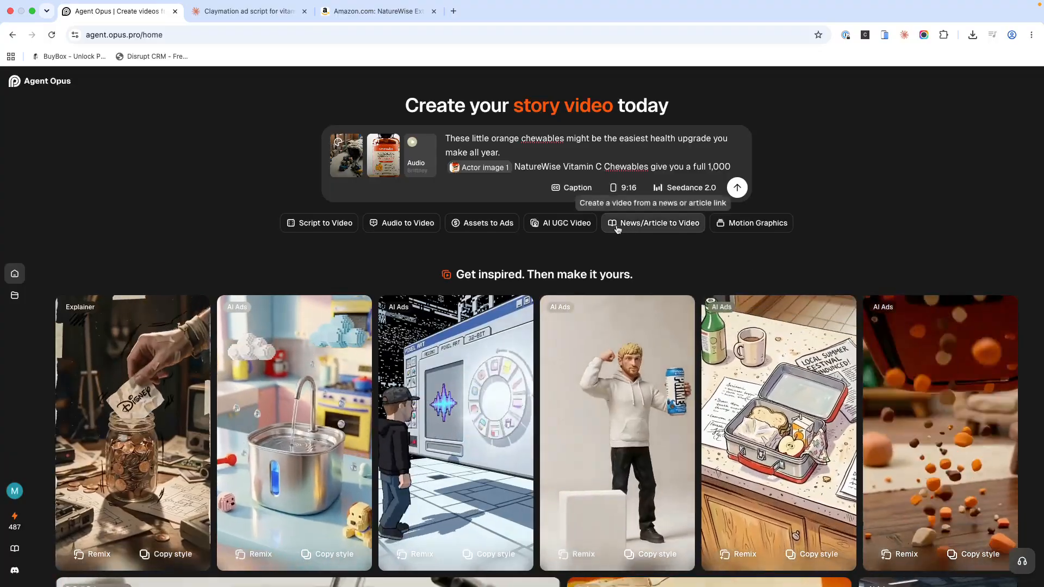
Step: Check the 9:16 aspect ratio and Seedance 2.0 model choices, and submit the ad script for video creation
left_click(619, 186)
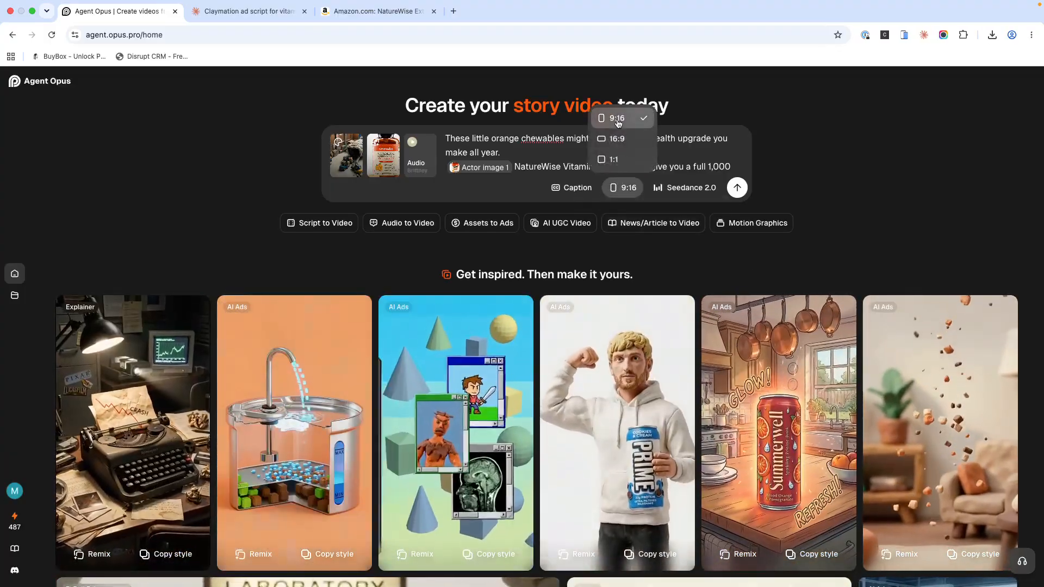
left_click(655, 190)
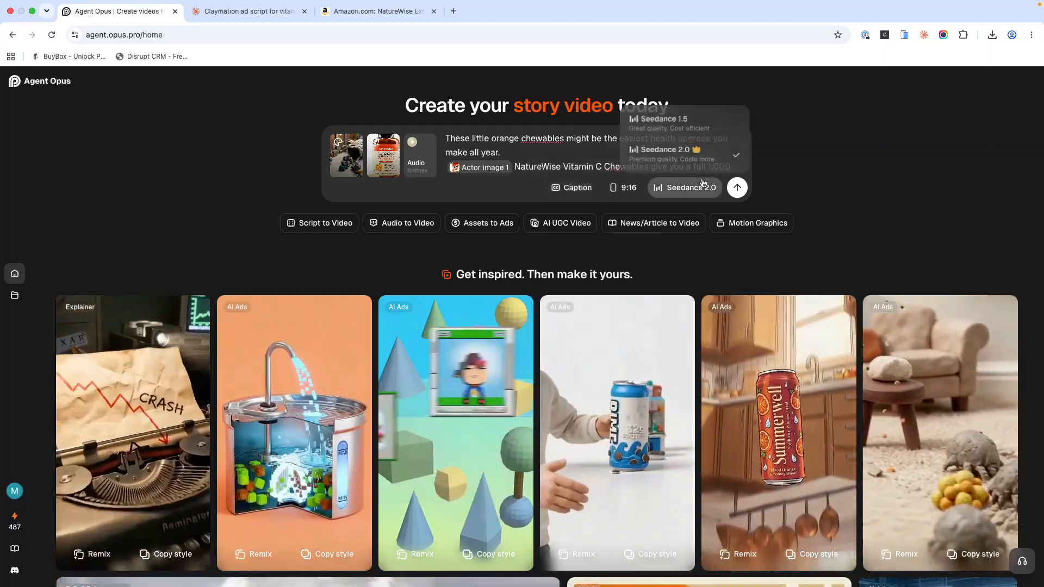
left_click(738, 187)
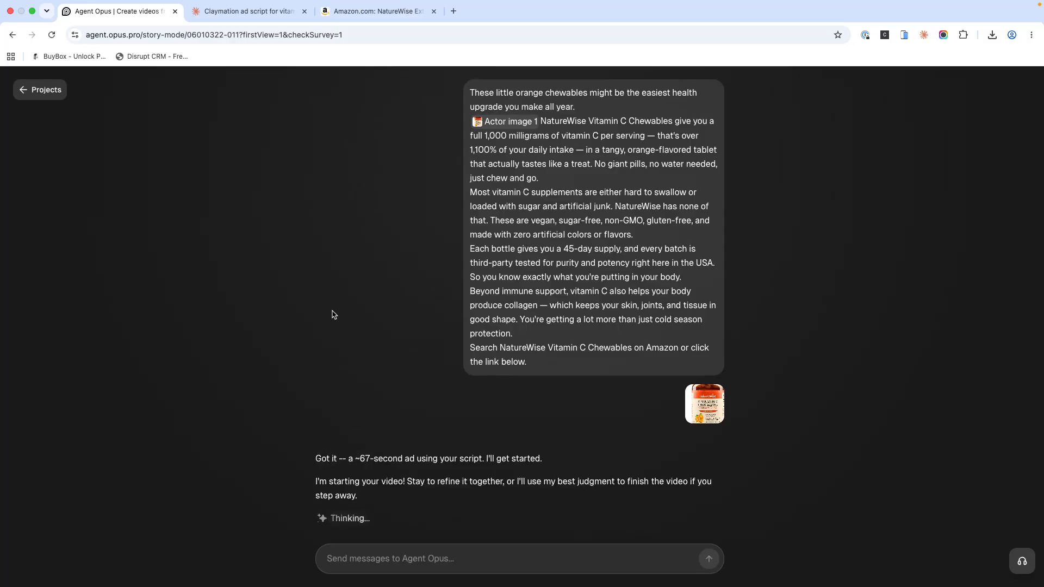
Step: Read the agent's estimated ad length and review the generated video brief and transcript
triple_click(372, 458)
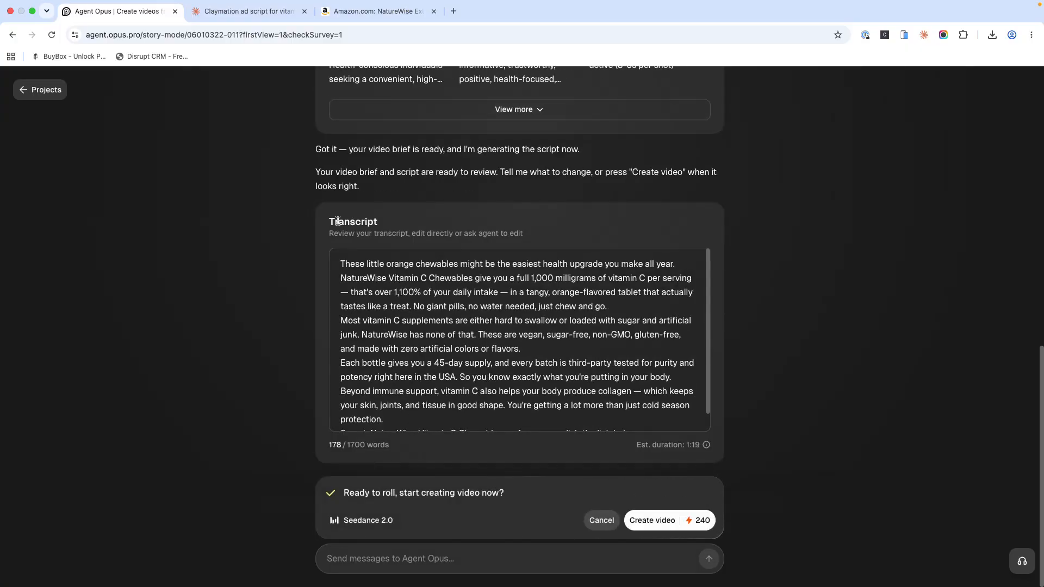
scroll(419, 313, "up", 1)
scroll(449, 333, "down", 1)
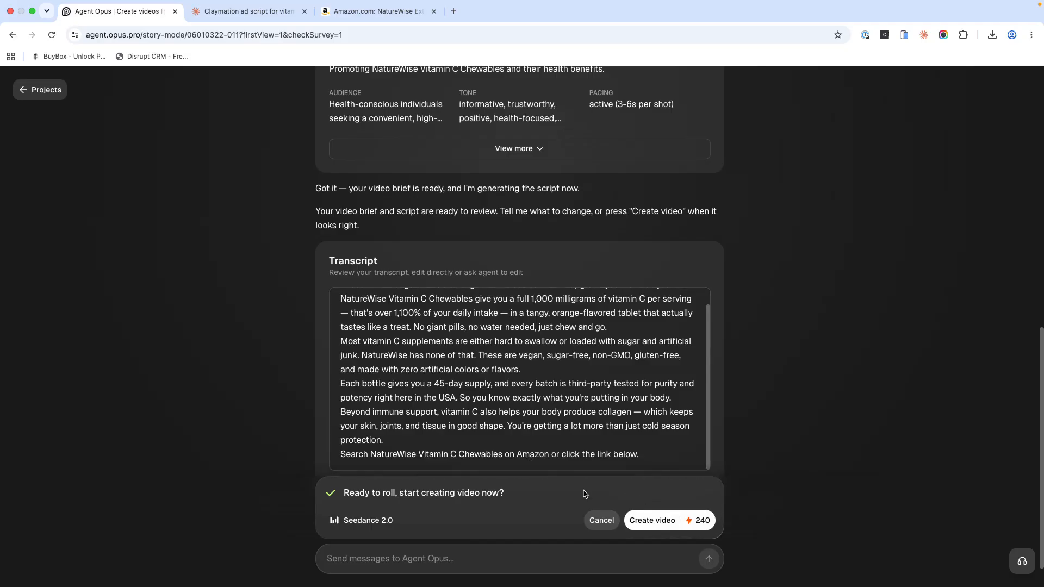
Step: Switch the model to Seedance 1.5 to compare its credit cost, and return it to Seedance 2.0
left_click(377, 528)
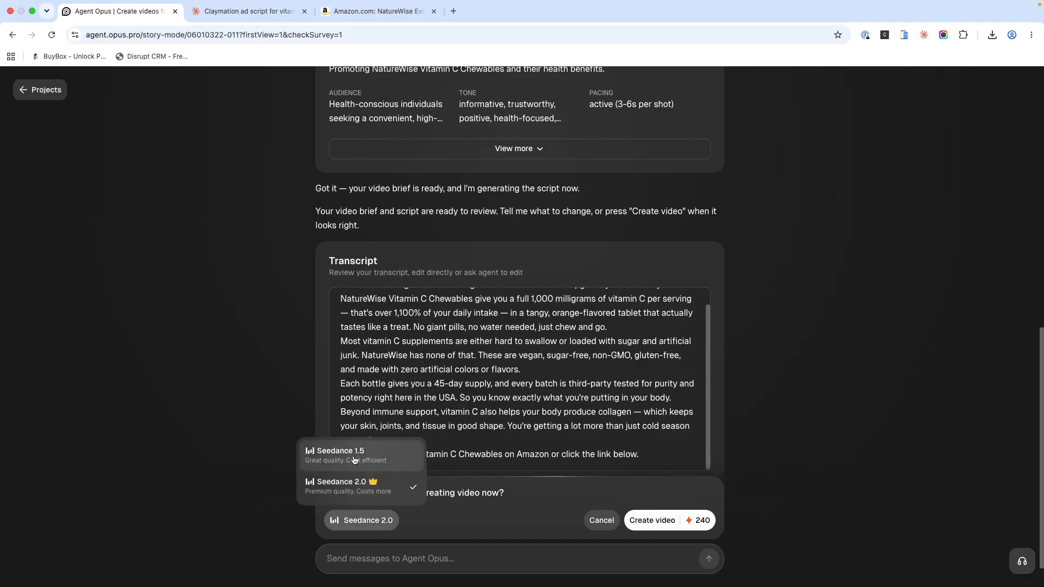
left_click(352, 454)
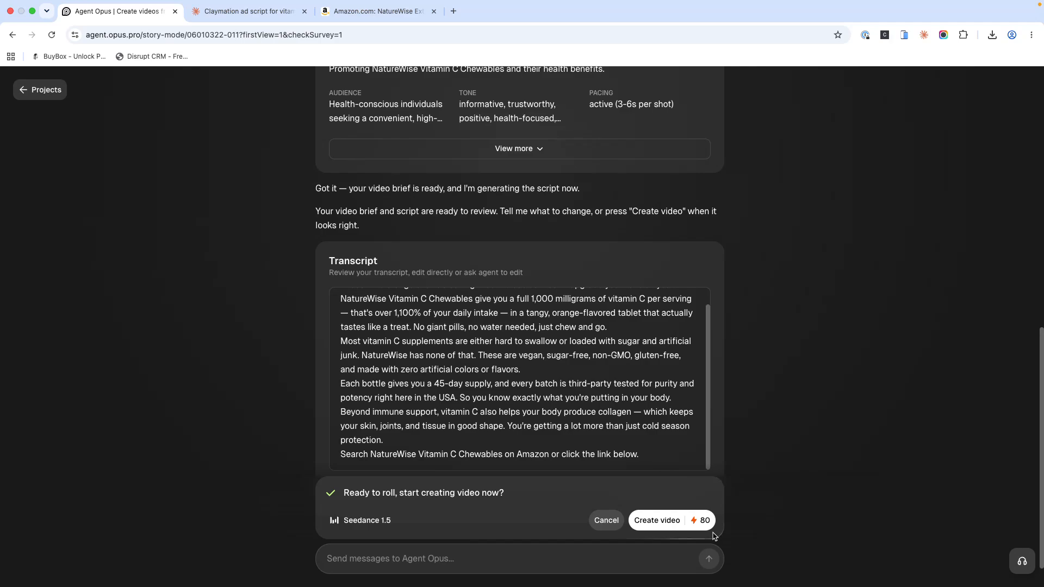
left_click(386, 521)
left_click(359, 481)
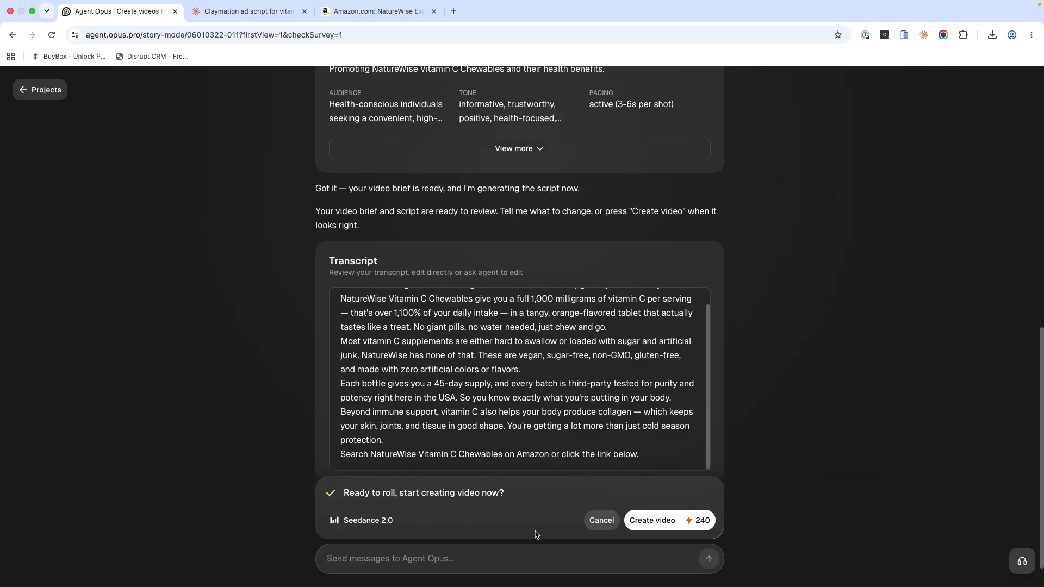
Step: Approve the transcript and start creating the video with Seedance 2.0
left_click(643, 523)
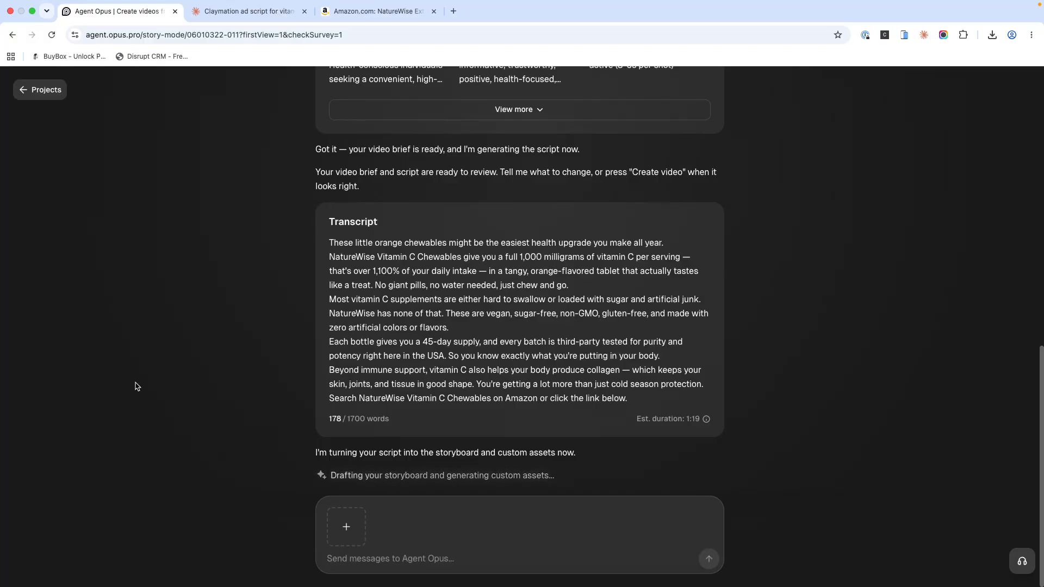
left_click(32, 11)
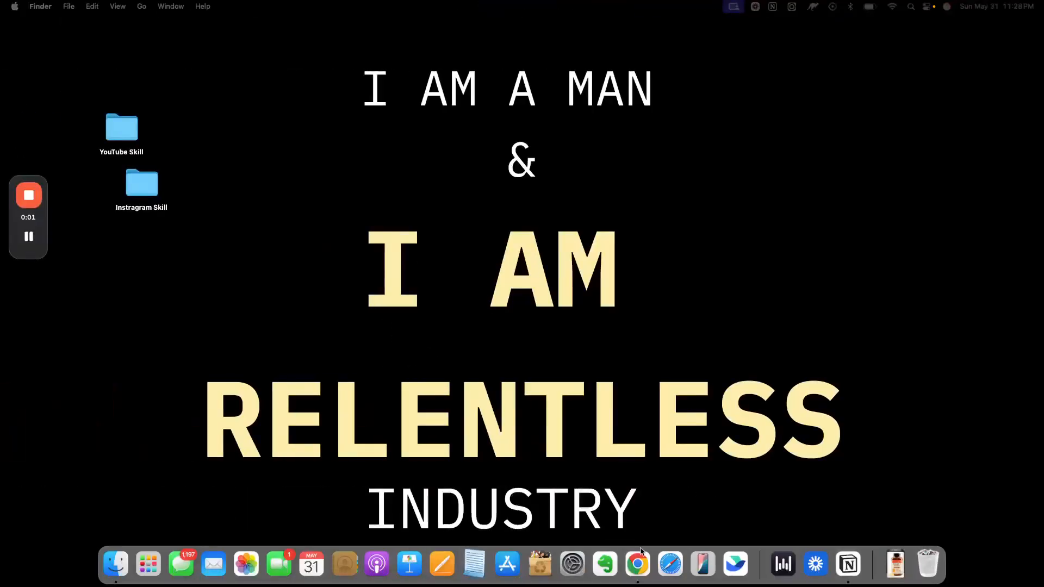
left_click(638, 562)
Step: Review the first storyboard shots with their voiceover lines and preview the reference images for the chewable tablet and NatureWise bottle
scroll(400, 370, "down", 2)
scroll(443, 375, "up", 15)
scroll(466, 379, "up", 6)
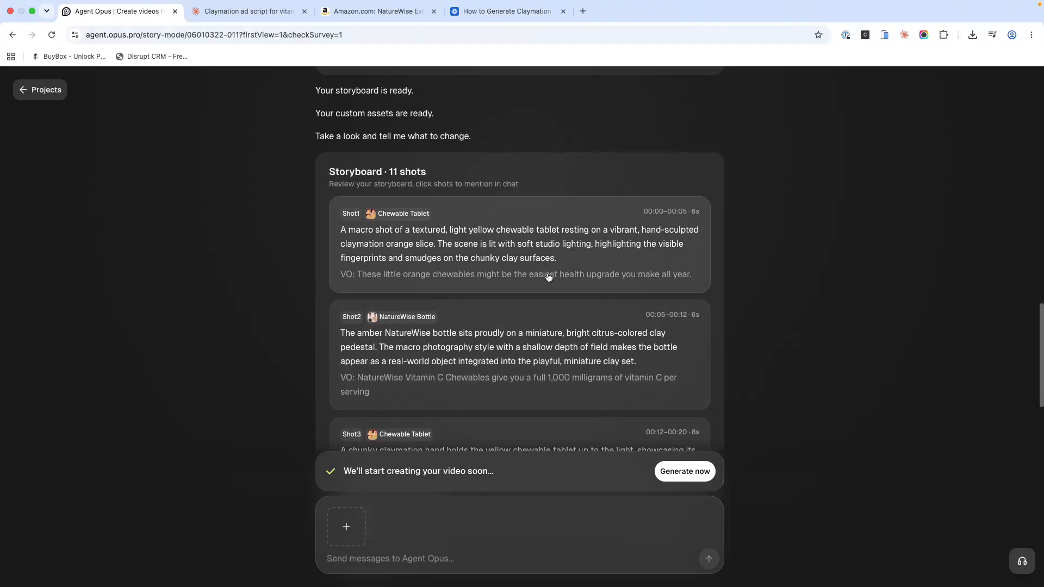
mouse_move(410, 225)
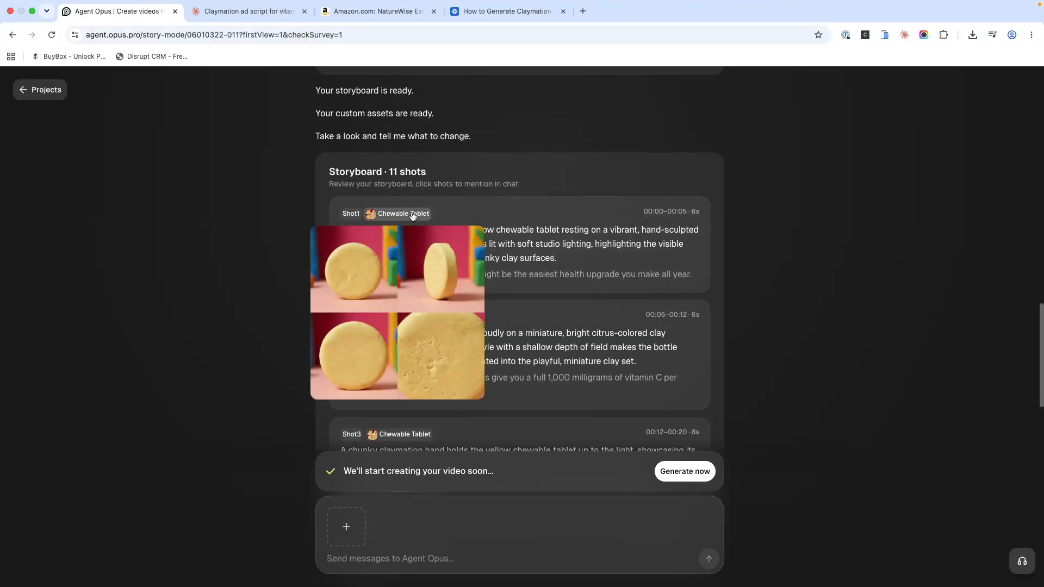
scroll(509, 268, "down", 1)
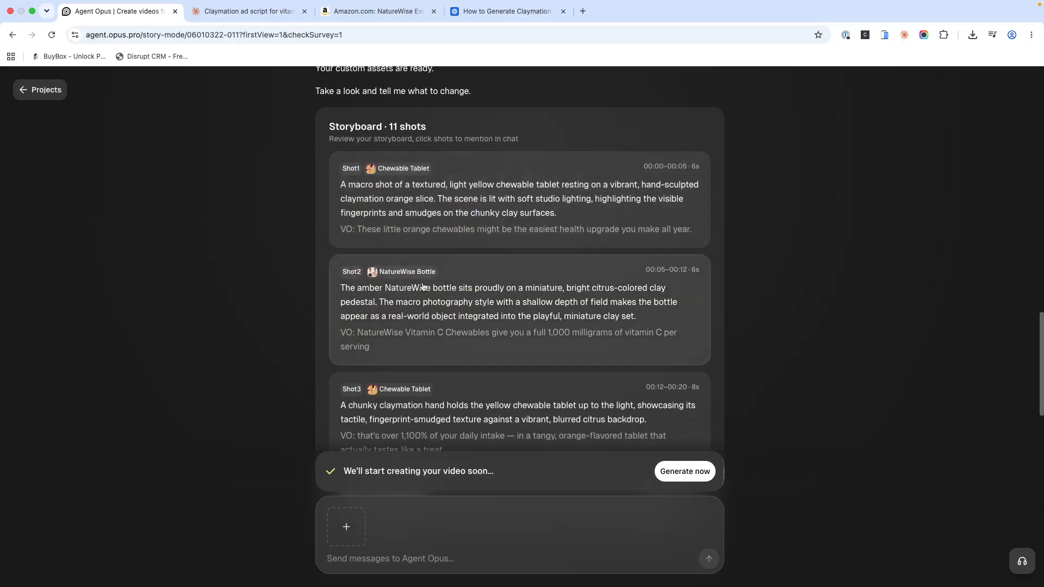
mouse_move(407, 271)
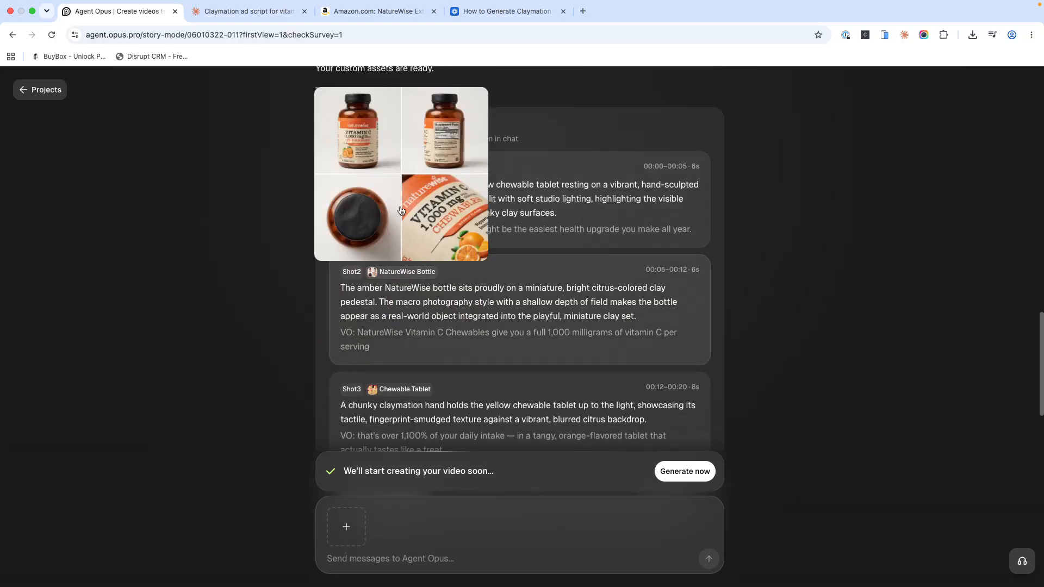
scroll(404, 300, "down", 1)
scroll(405, 300, "down", 2)
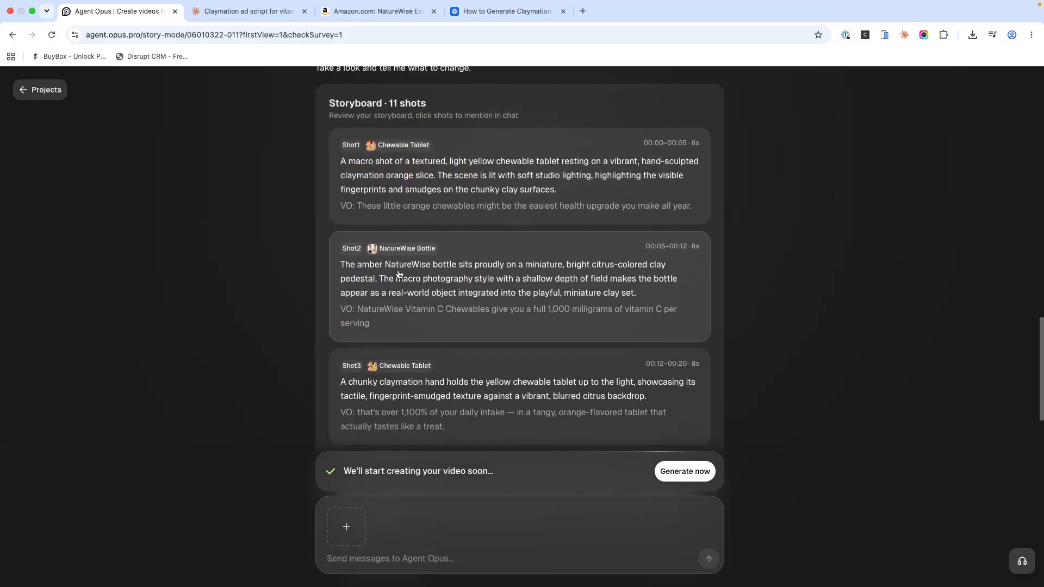
mouse_move(406, 312)
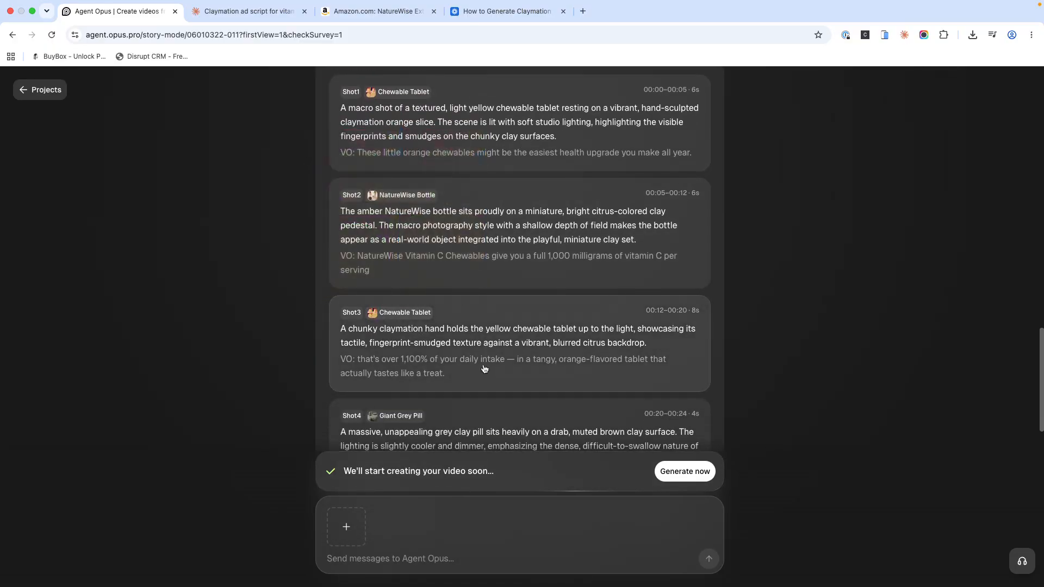
scroll(485, 359, "down", 2)
mouse_move(396, 251)
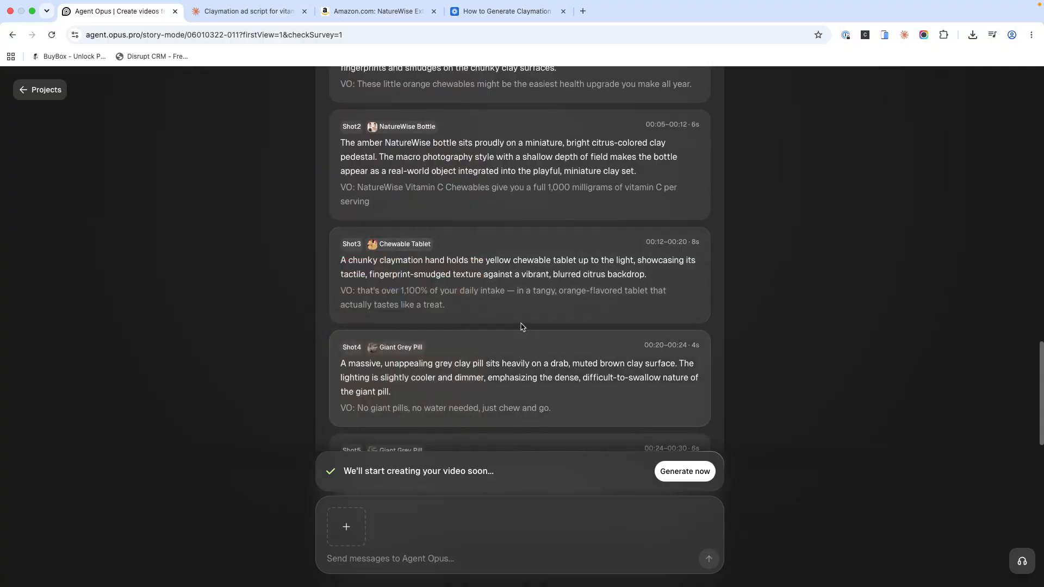
scroll(452, 381, "down", 1)
scroll(453, 382, "down", 6)
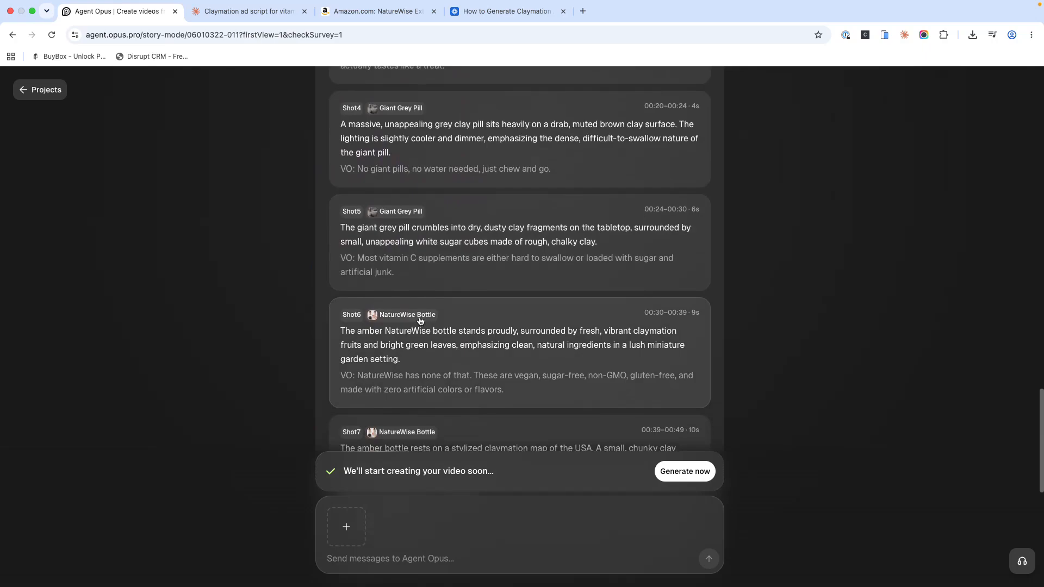
Step: Try referencing Shot6 in the chat message and read the remaining storyboard shots through Shot11
left_click(366, 338)
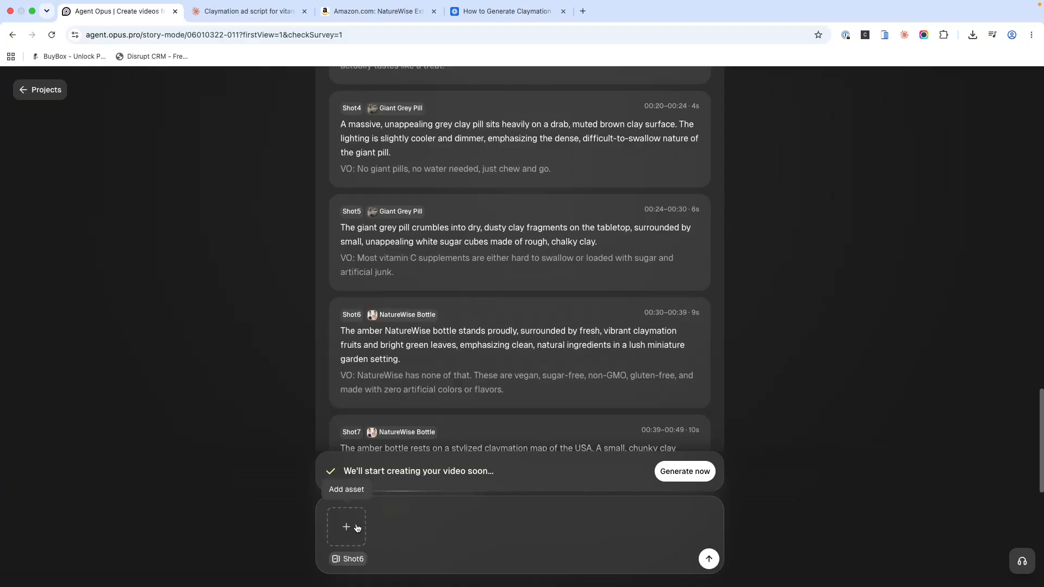
scroll(439, 378, "up", 1)
scroll(440, 380, "down", 2)
scroll(441, 380, "down", 7)
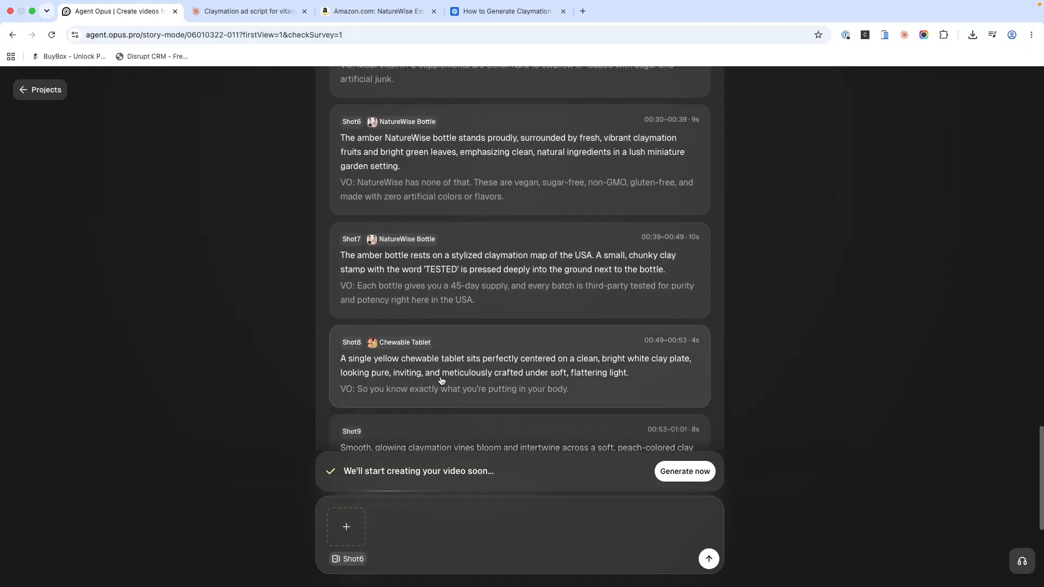
scroll(440, 382, "down", 2)
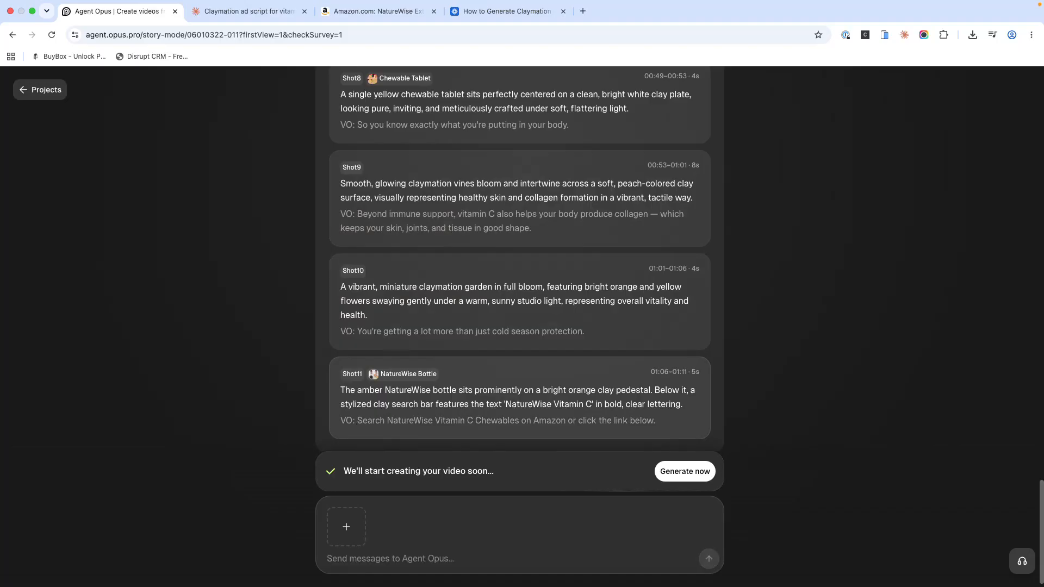
scroll(580, 422, "down", 1)
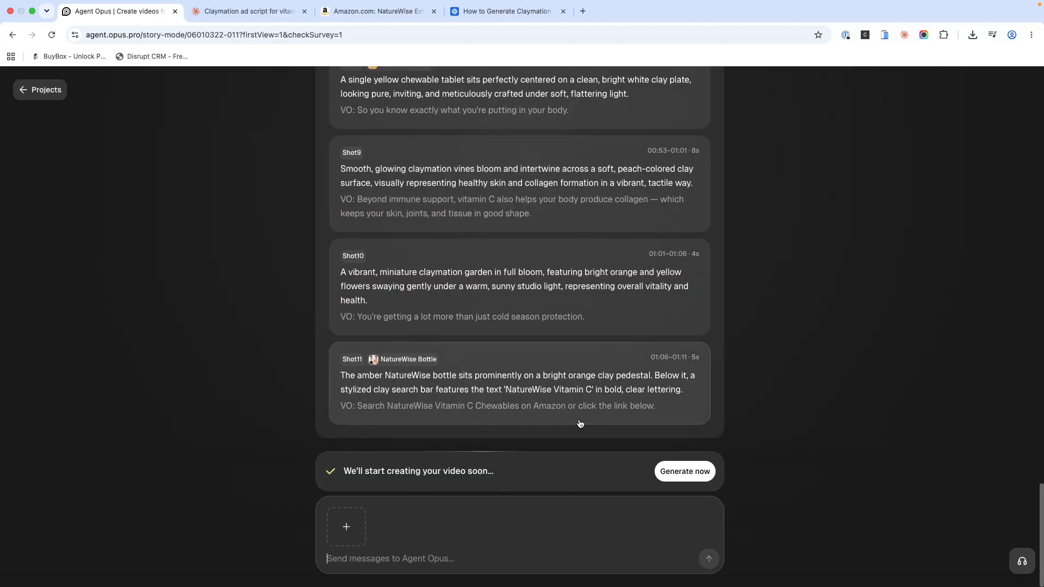
Step: Accept the storyboard as it is and start generating the claymation video immediately
left_click(691, 473)
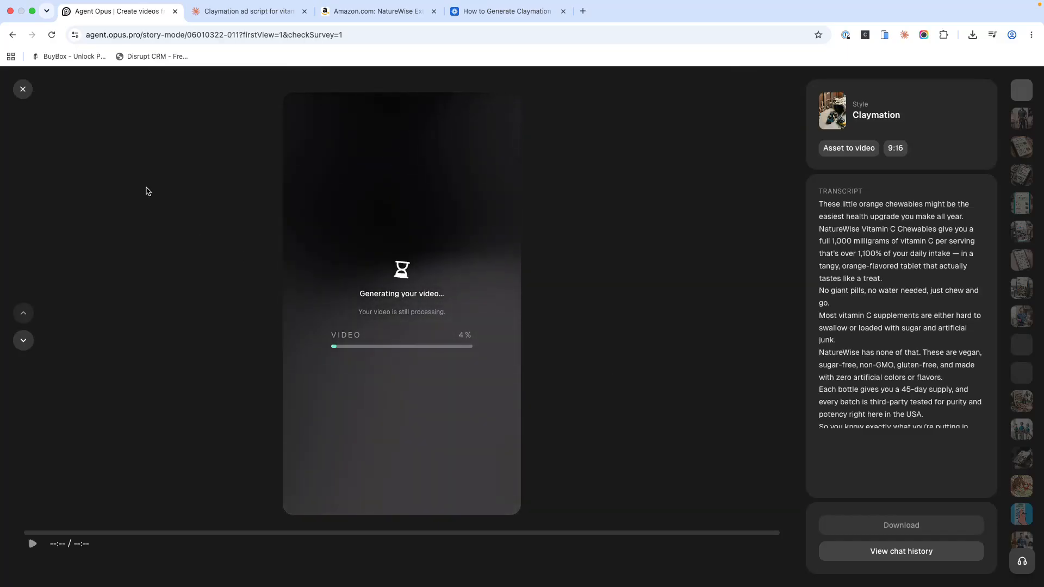
left_click(33, 12)
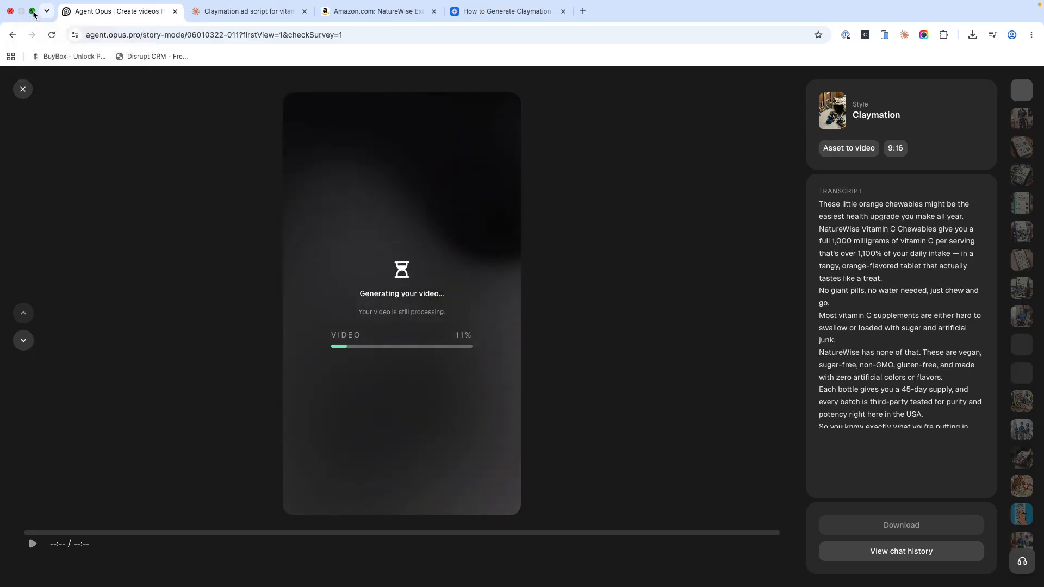
mouse_move(32, 202)
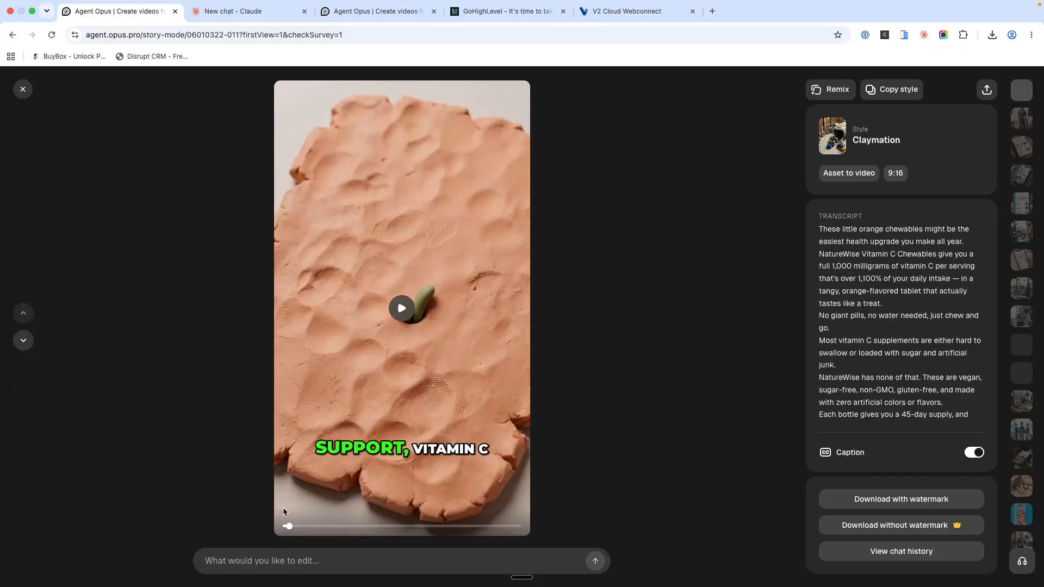
Step: Rewind the finished claymation video to its beginning and play it
left_click_drag(288, 528, 256, 523)
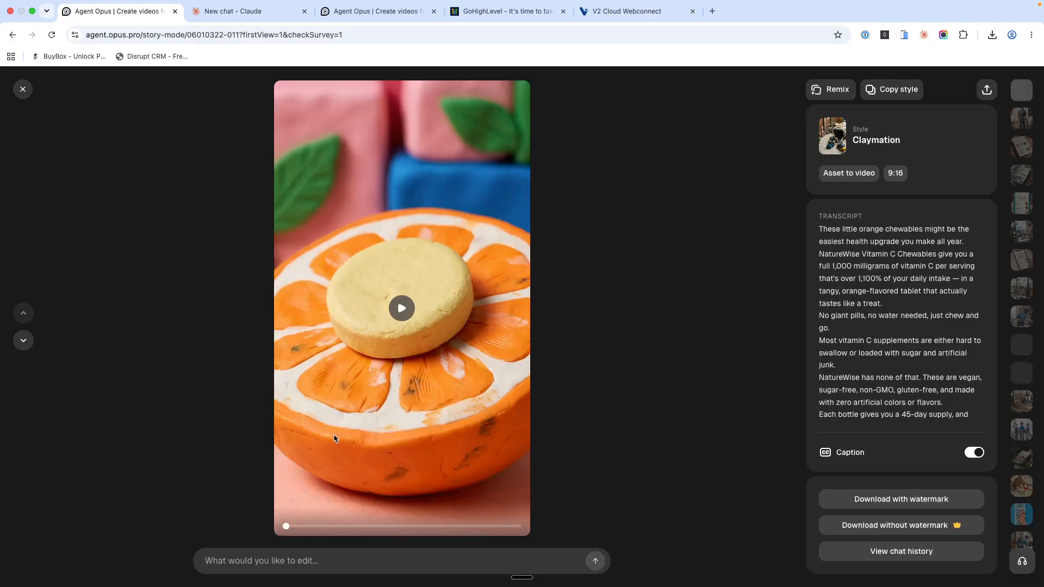
left_click(409, 309)
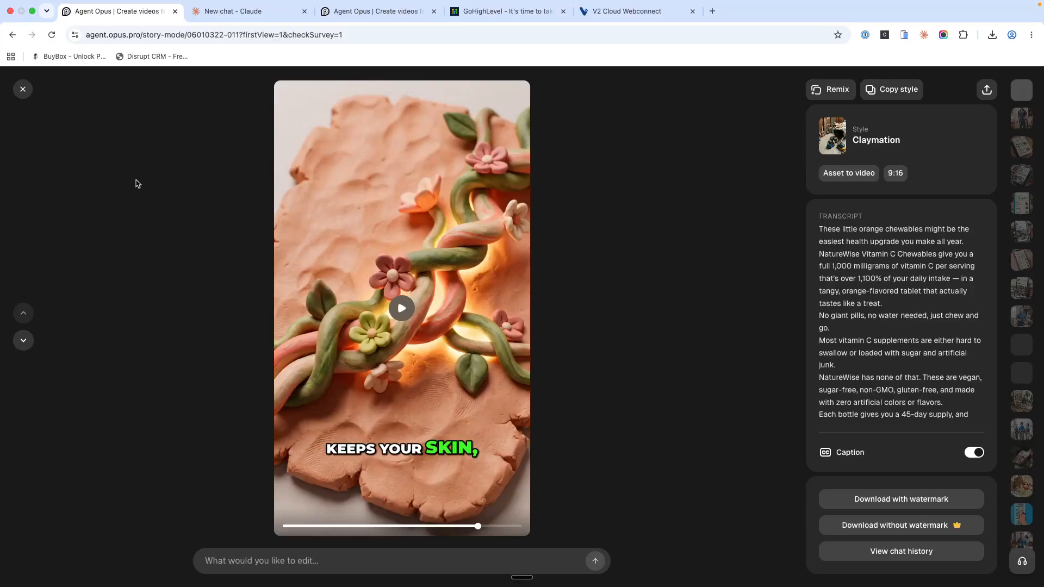
Step: Download the finished claymation ad video without a watermark
left_click(32, 11)
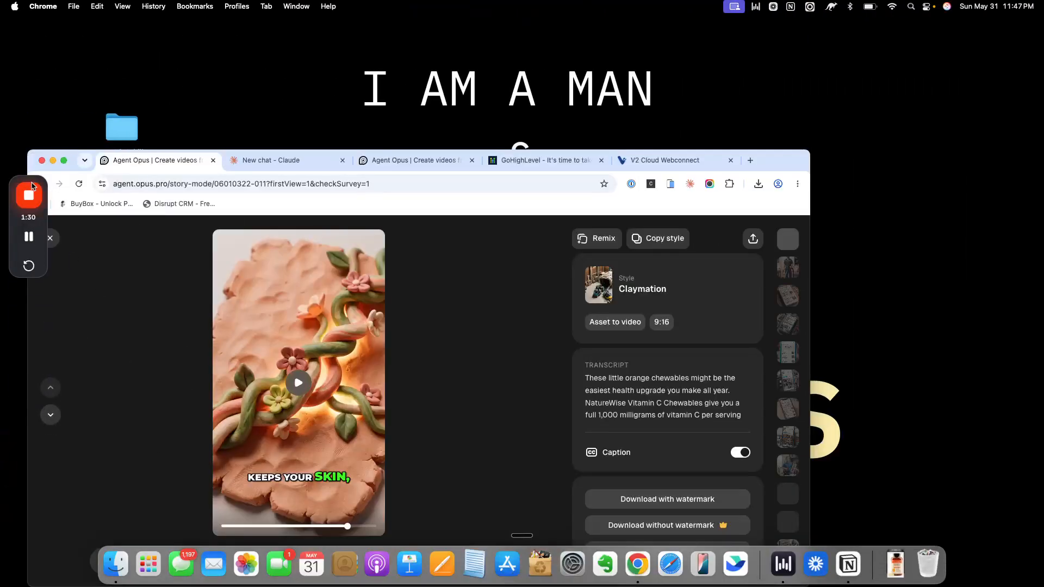
left_click(63, 161)
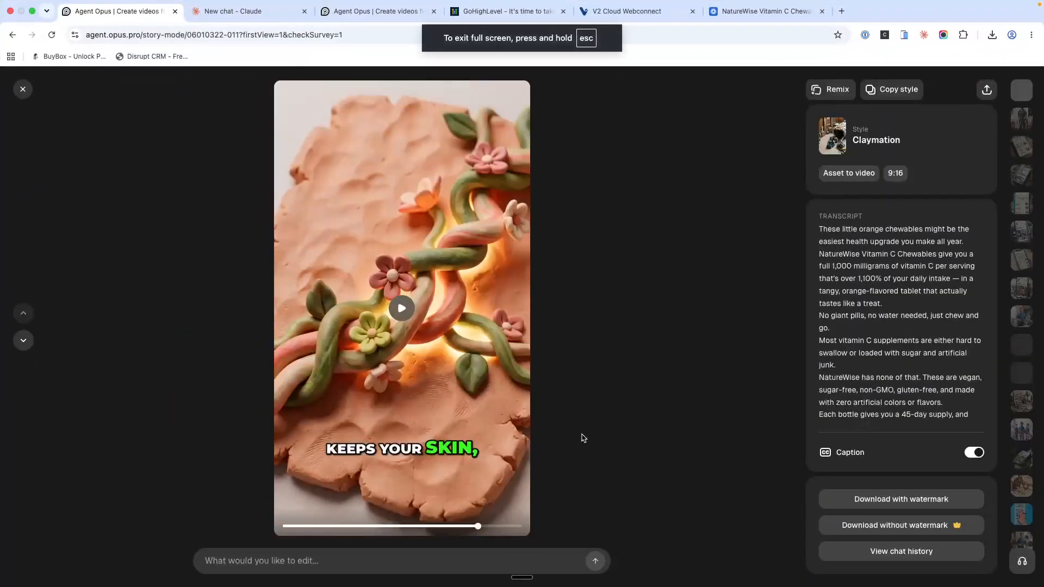
left_click(902, 533)
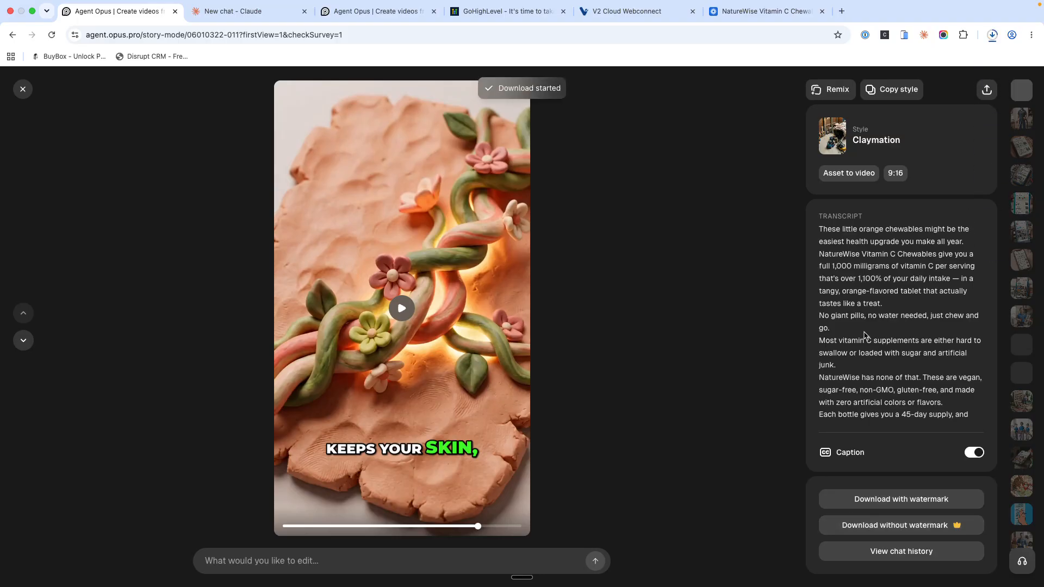